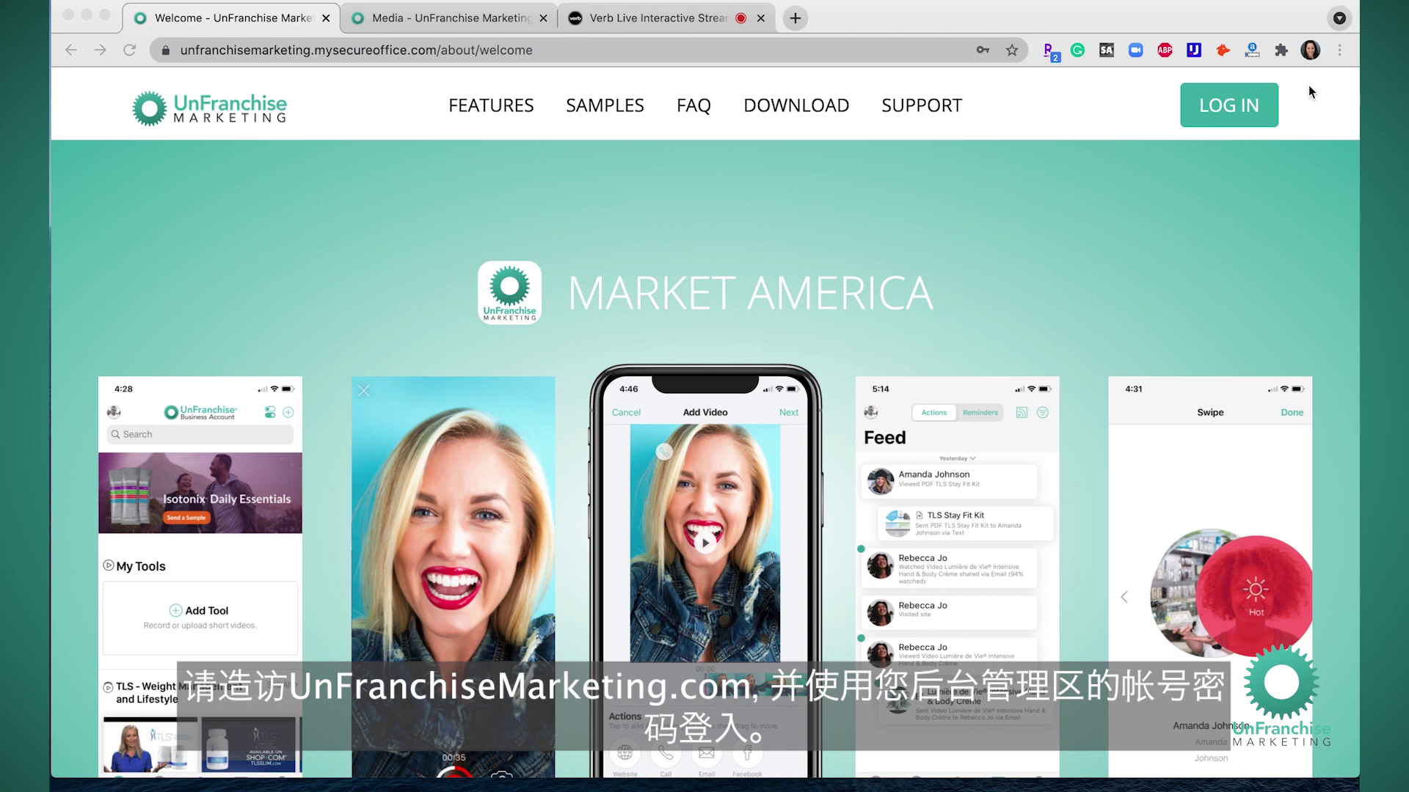
Step: Log in to UnFranchise Marketing, open the Media livestreams page, and switch to the running Verb Live stream
click(1258, 115)
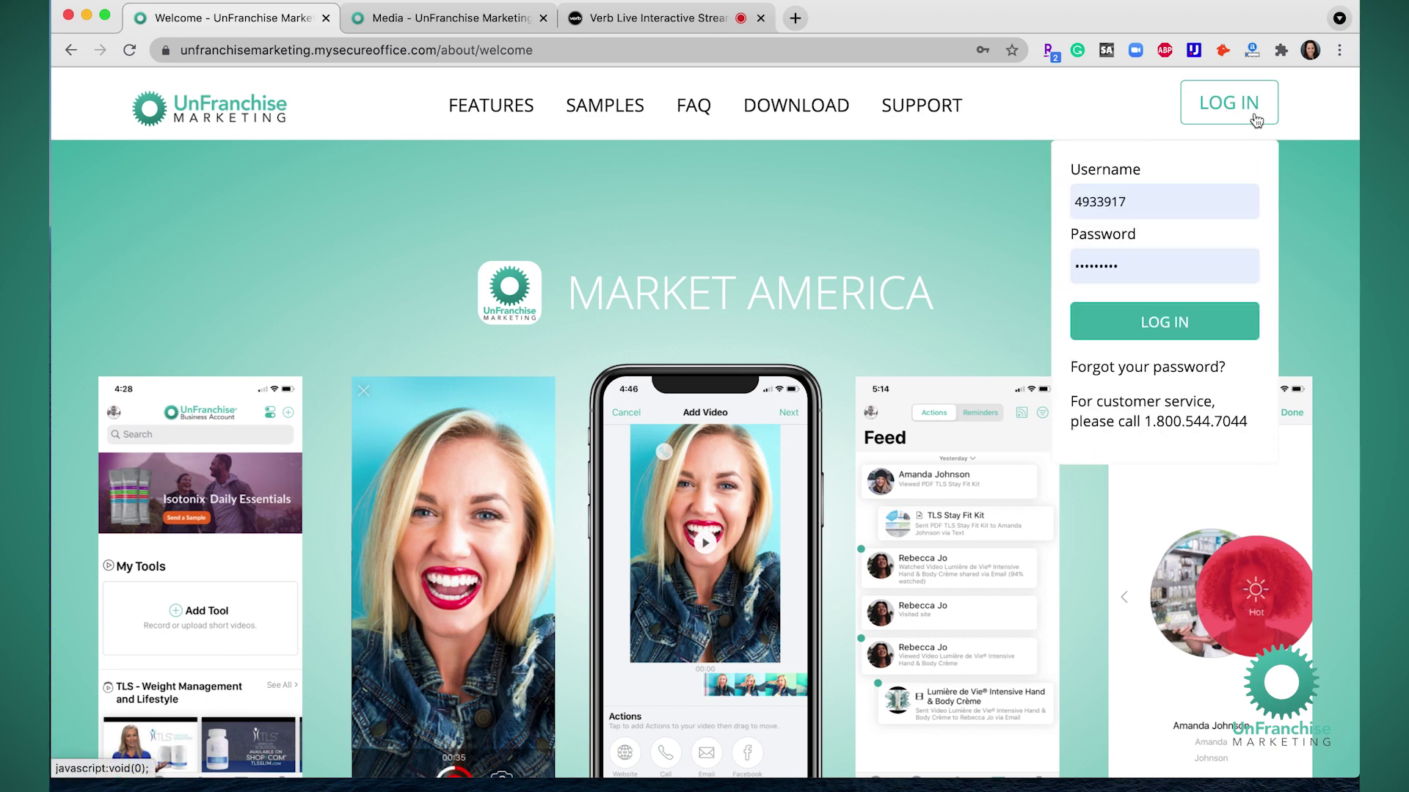
click(488, 27)
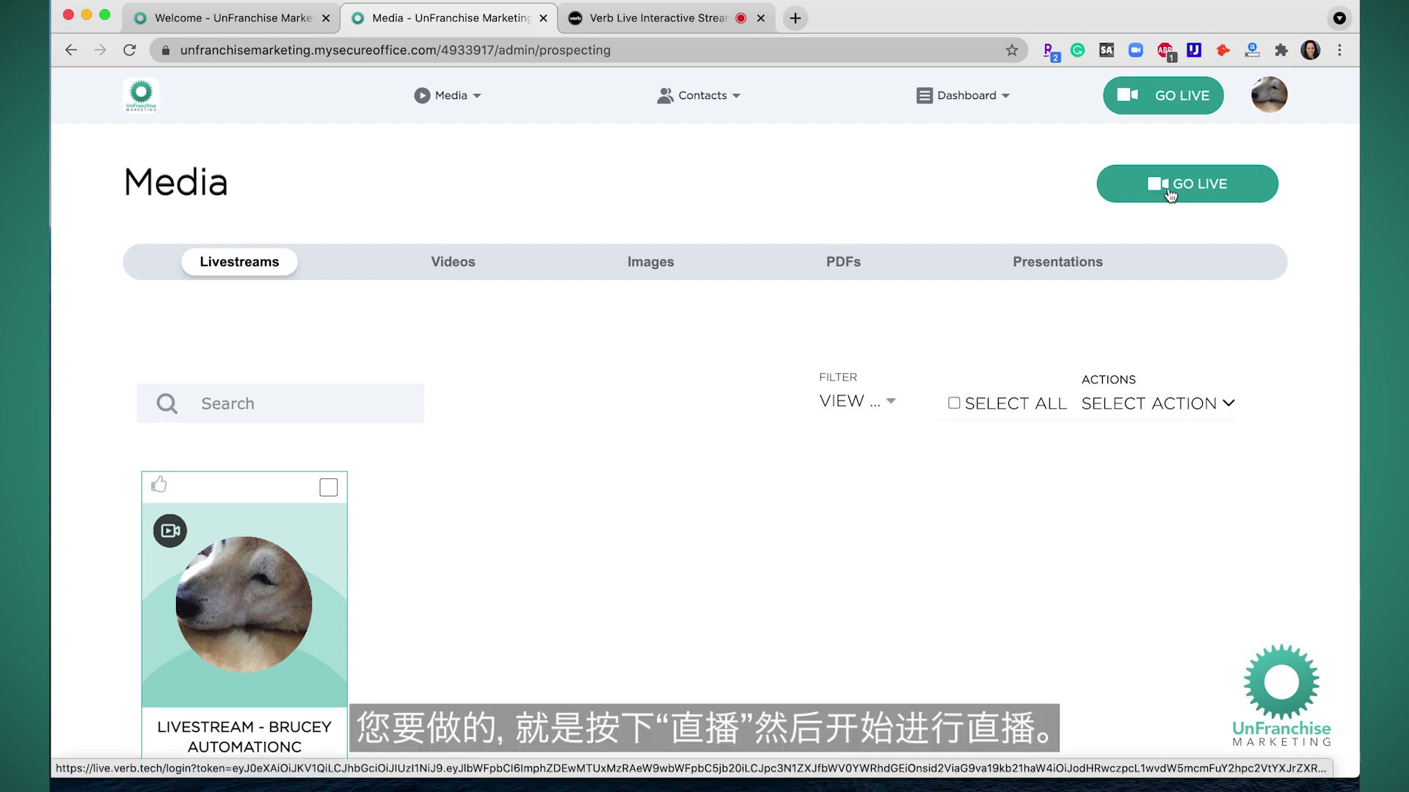
click(649, 17)
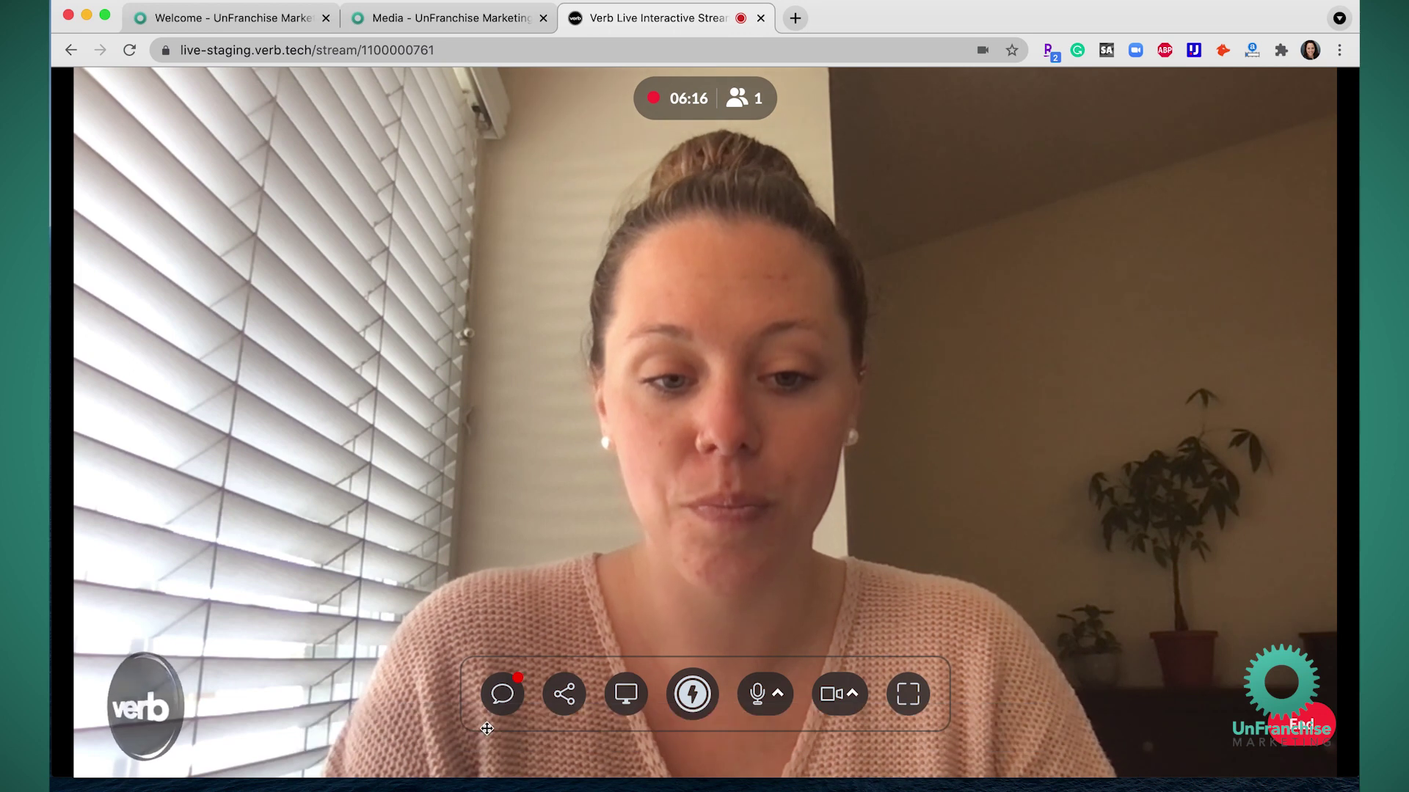
click(502, 695)
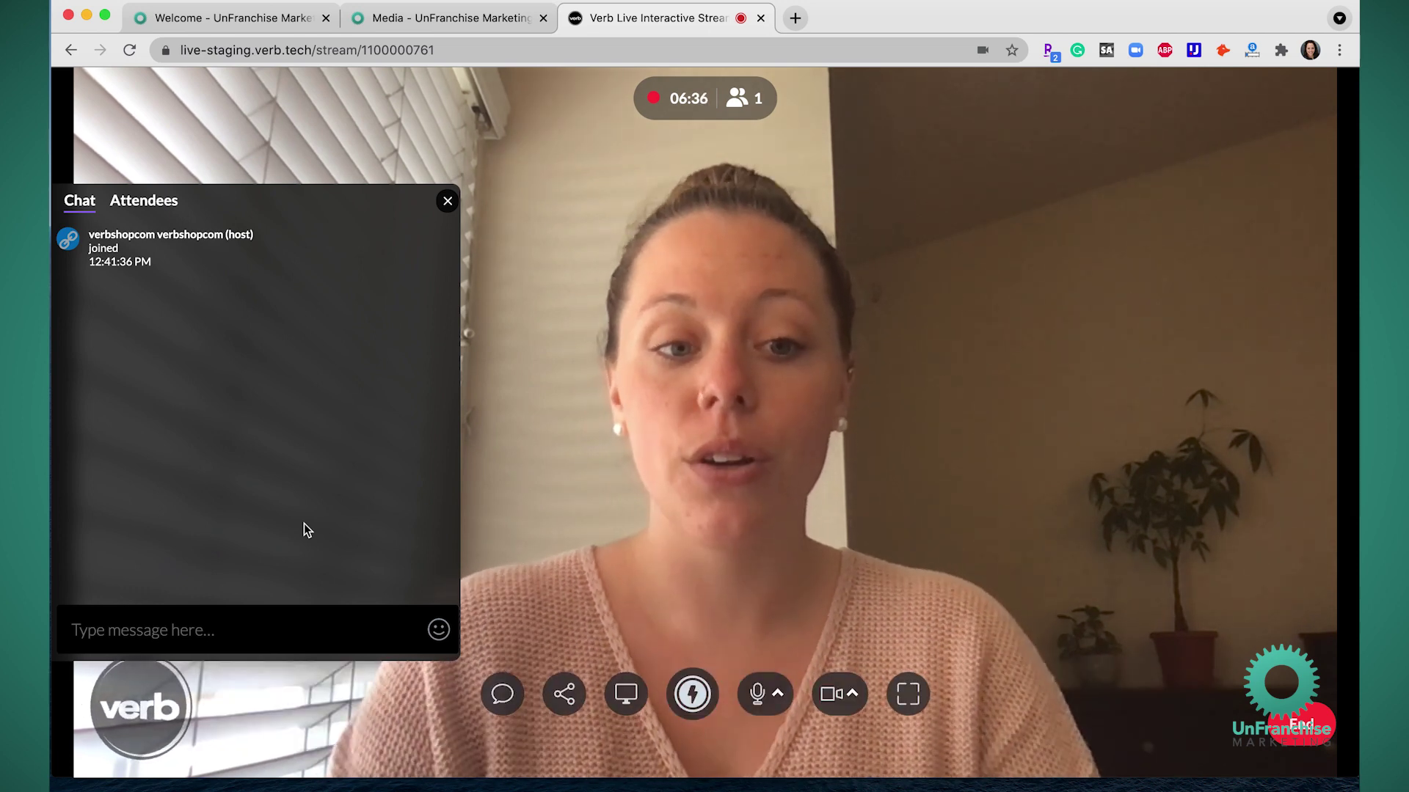
click(144, 201)
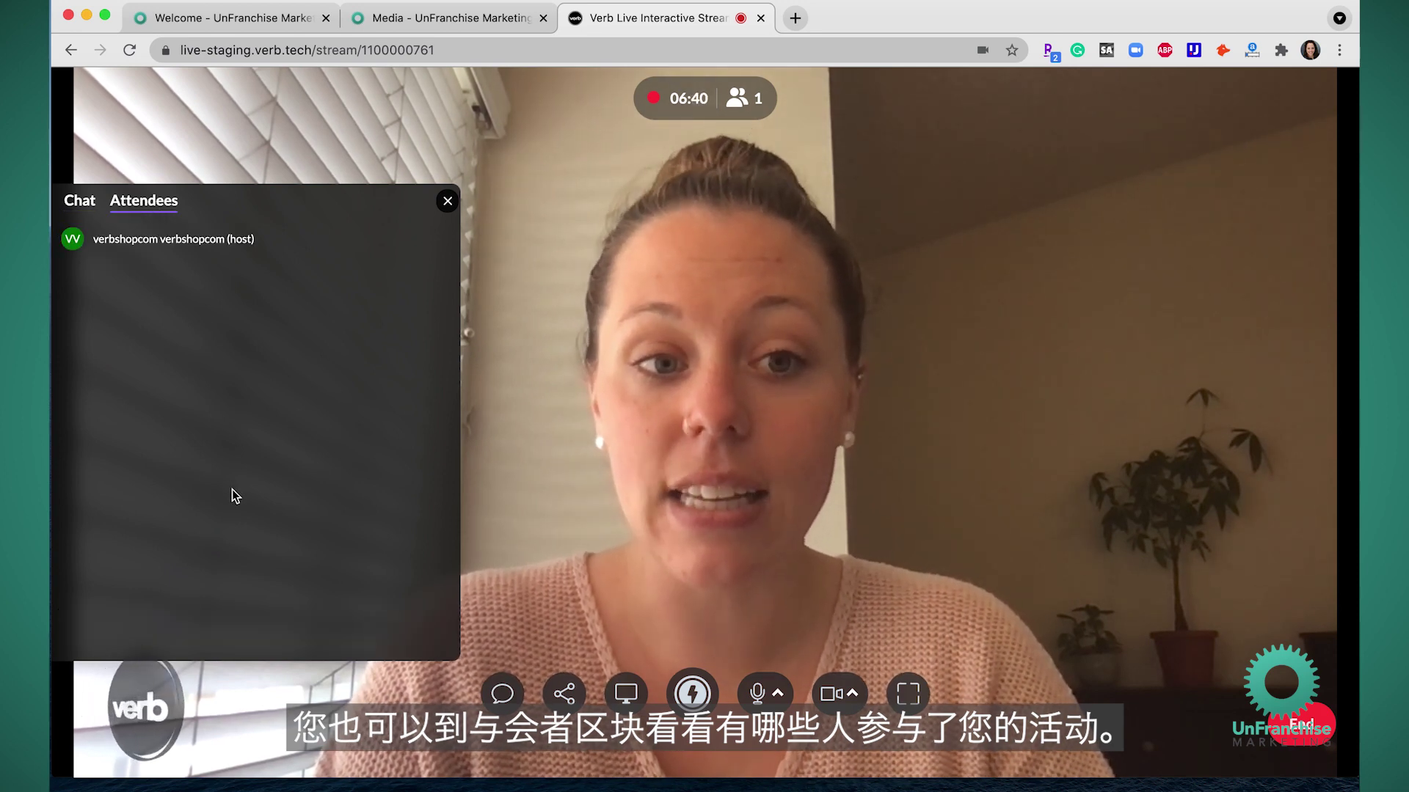
click(447, 201)
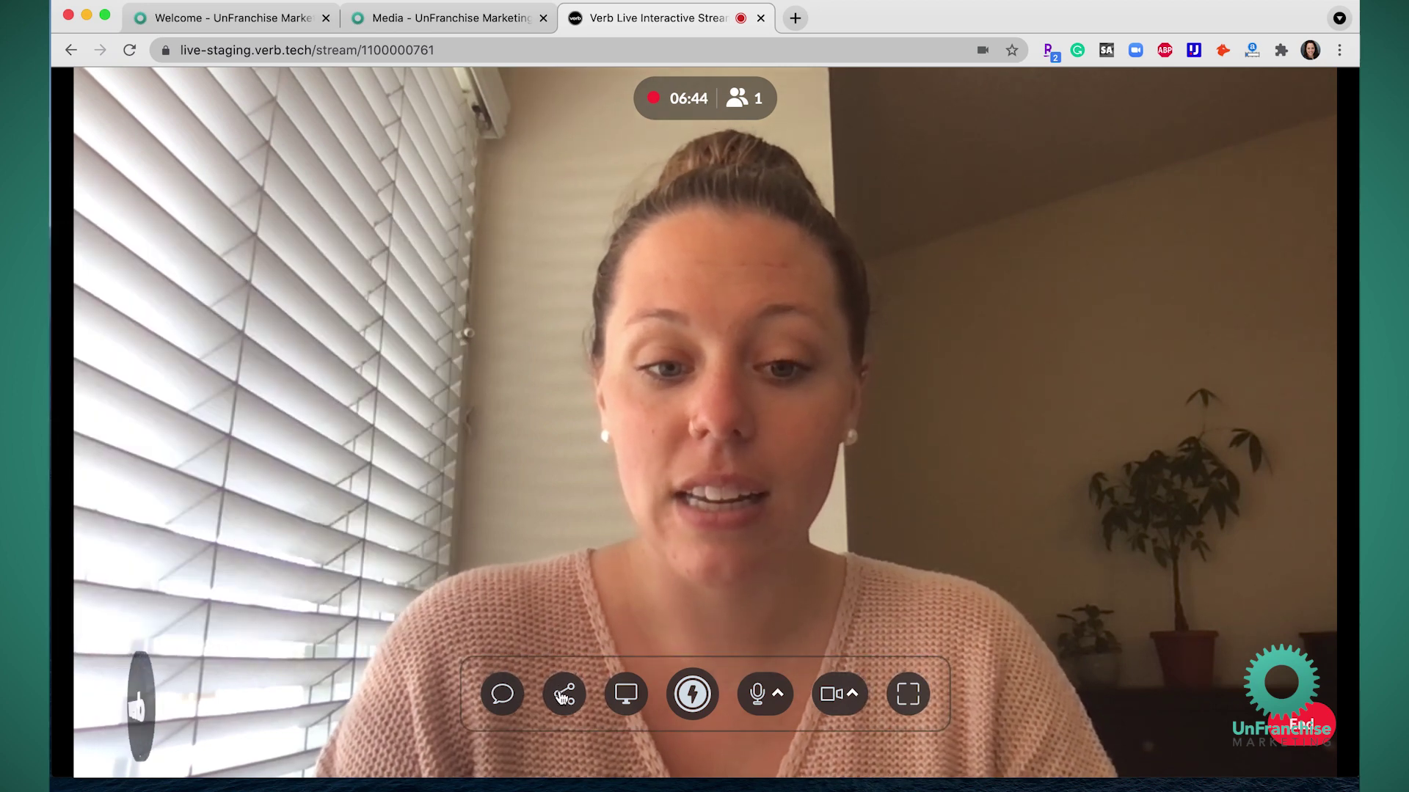
Step: Copy the stream's share link to the clipboard, then bring up the screen-sharing picker
click(561, 689)
click(706, 625)
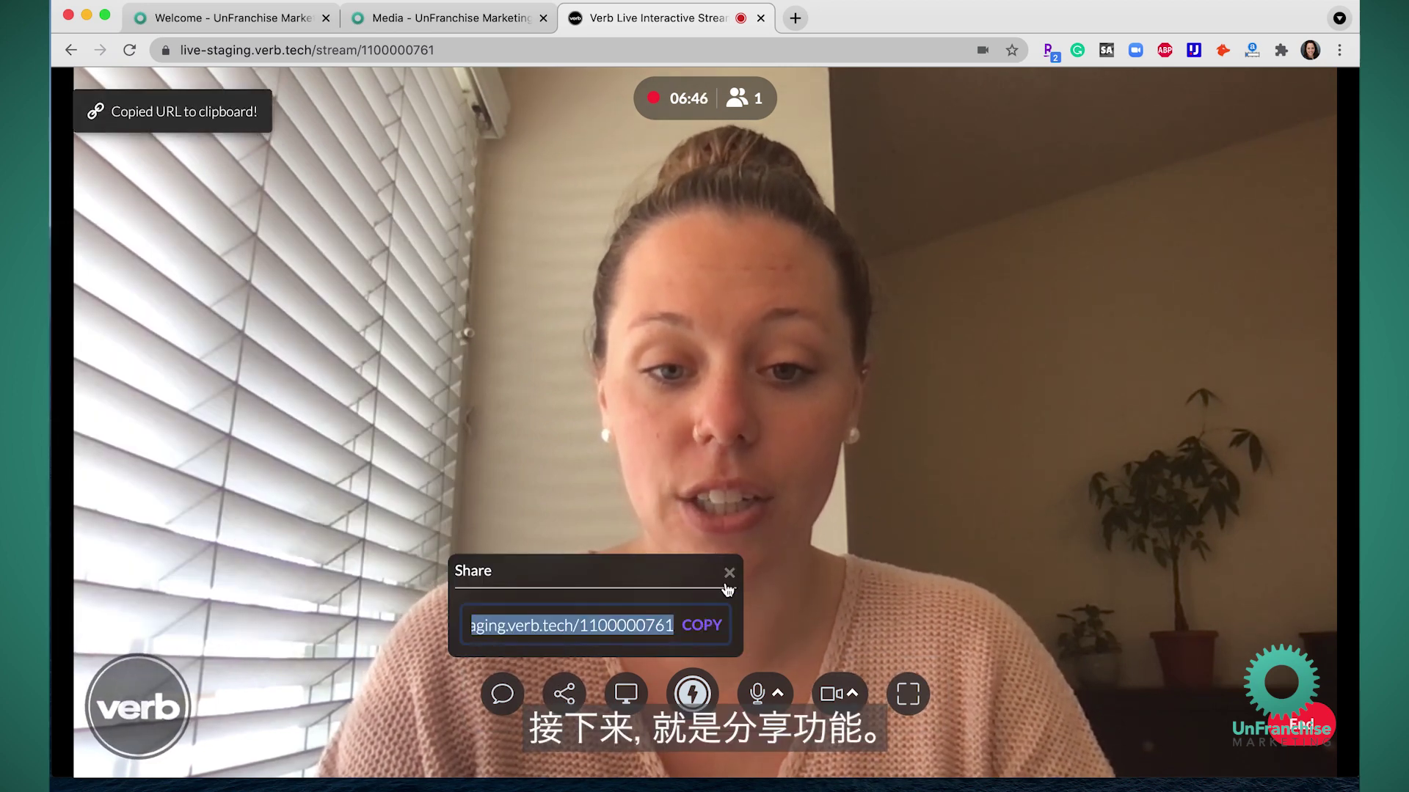
click(729, 573)
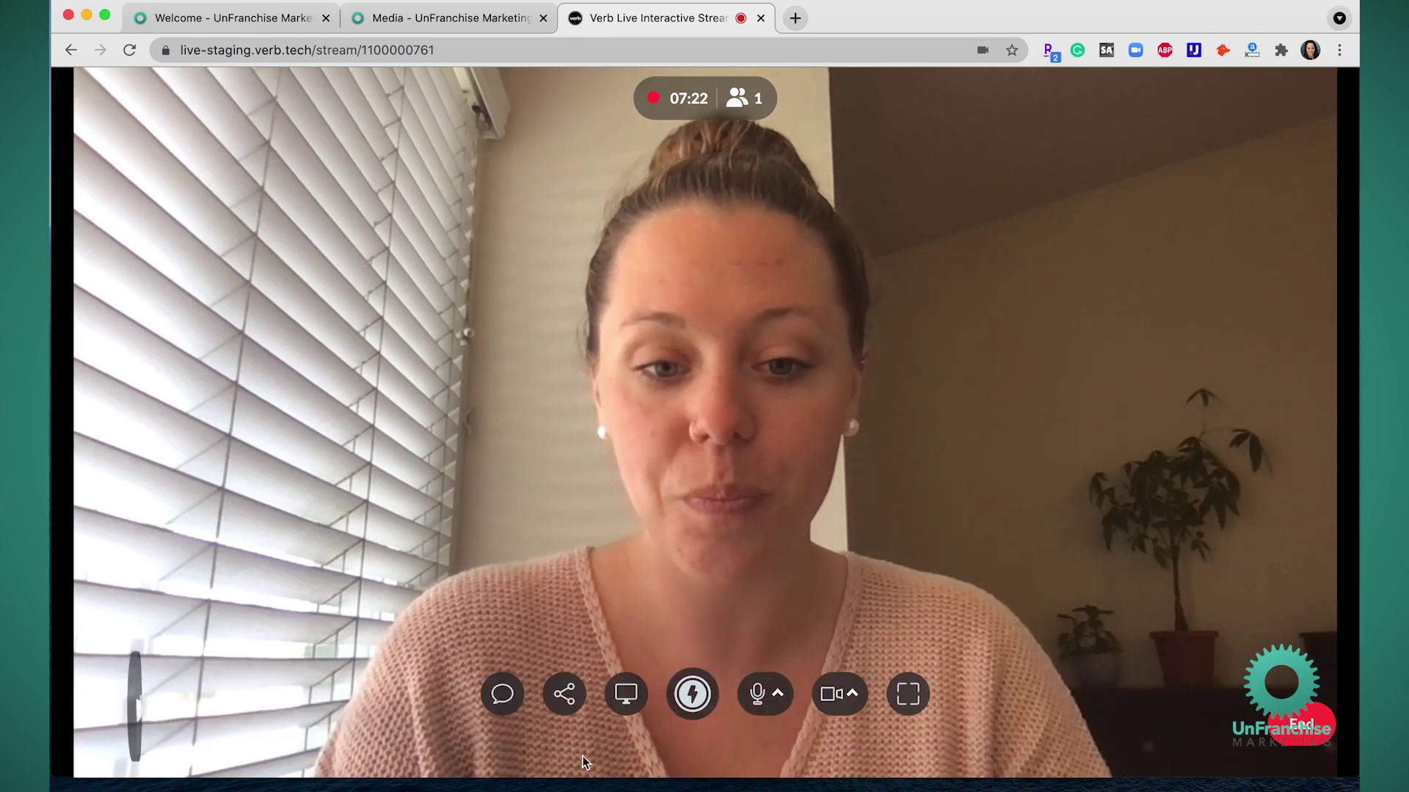
click(628, 706)
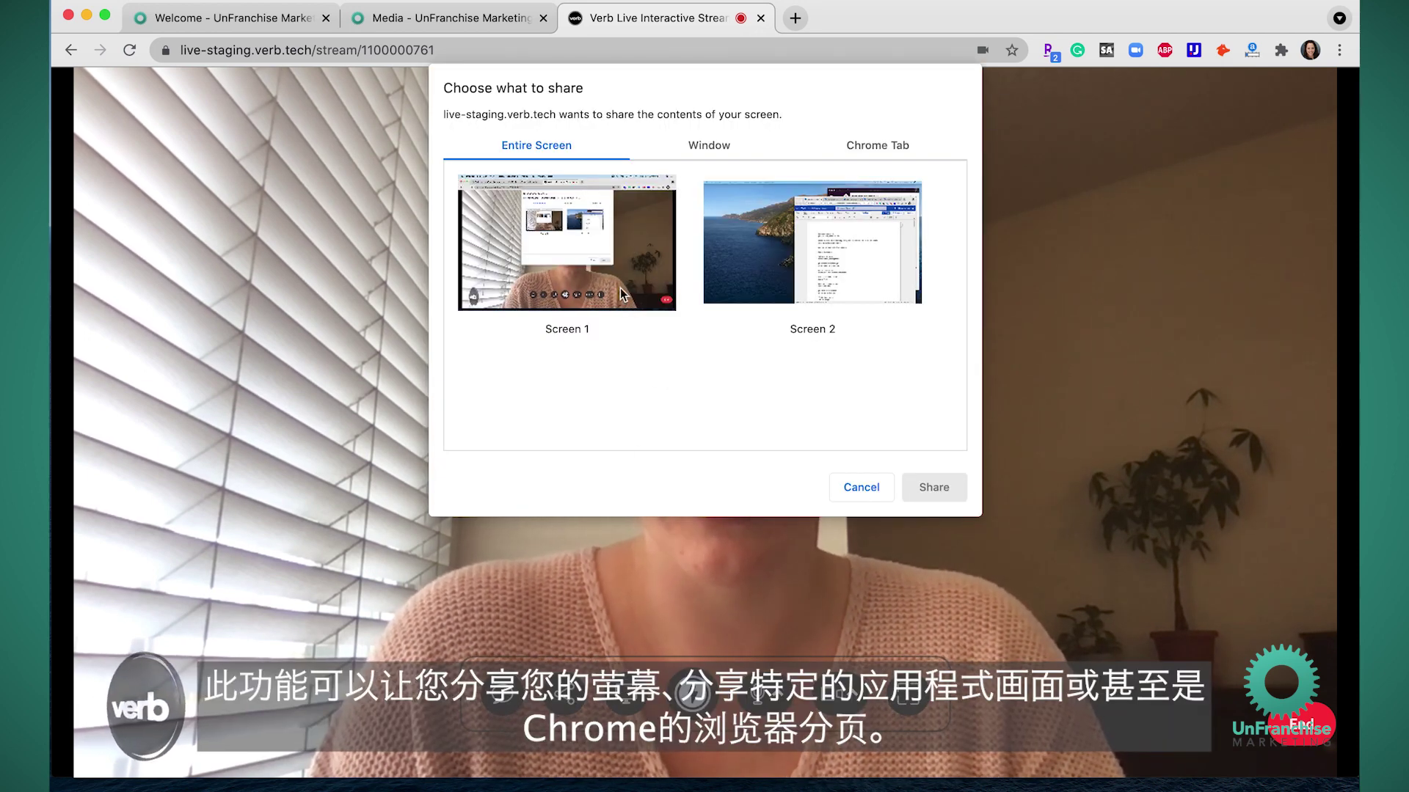
click(716, 147)
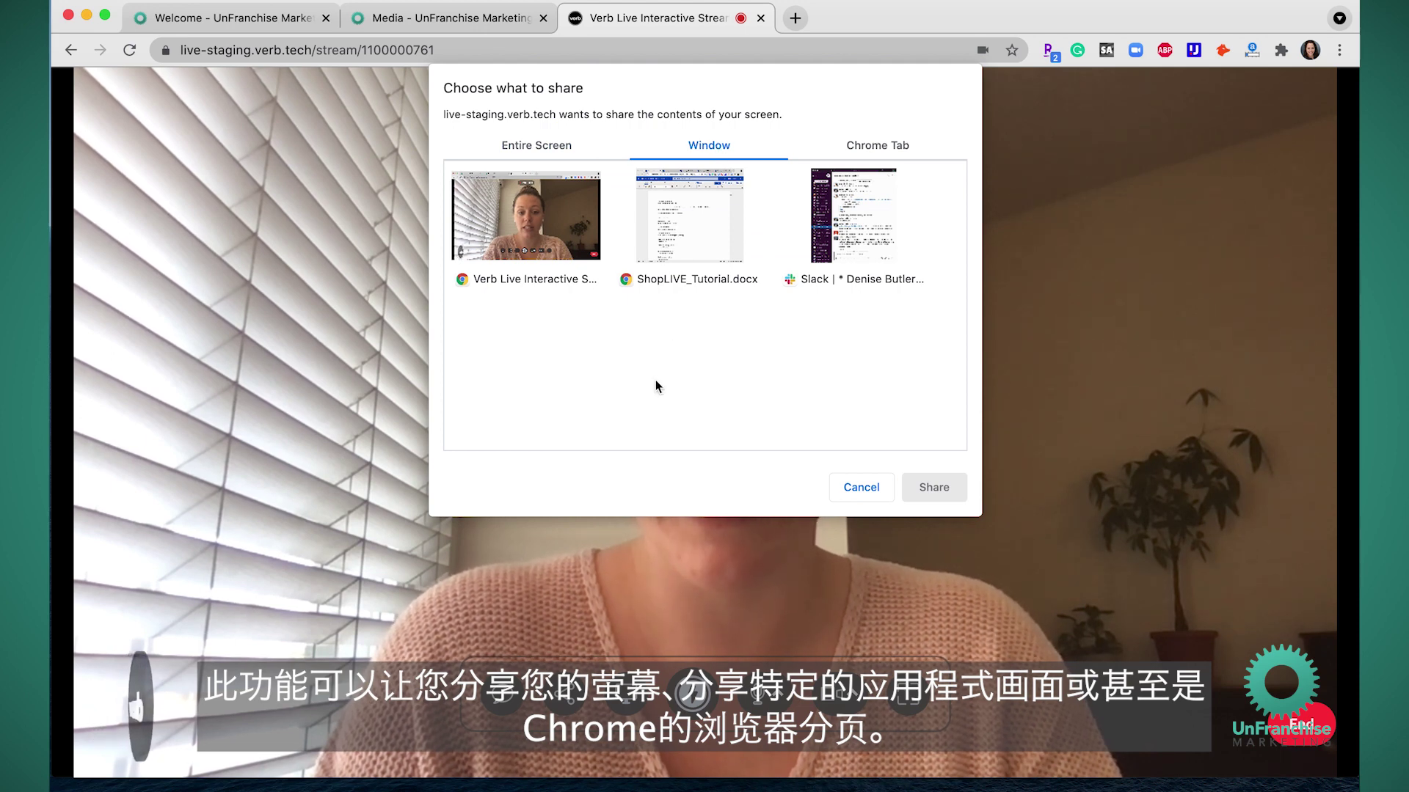
click(876, 146)
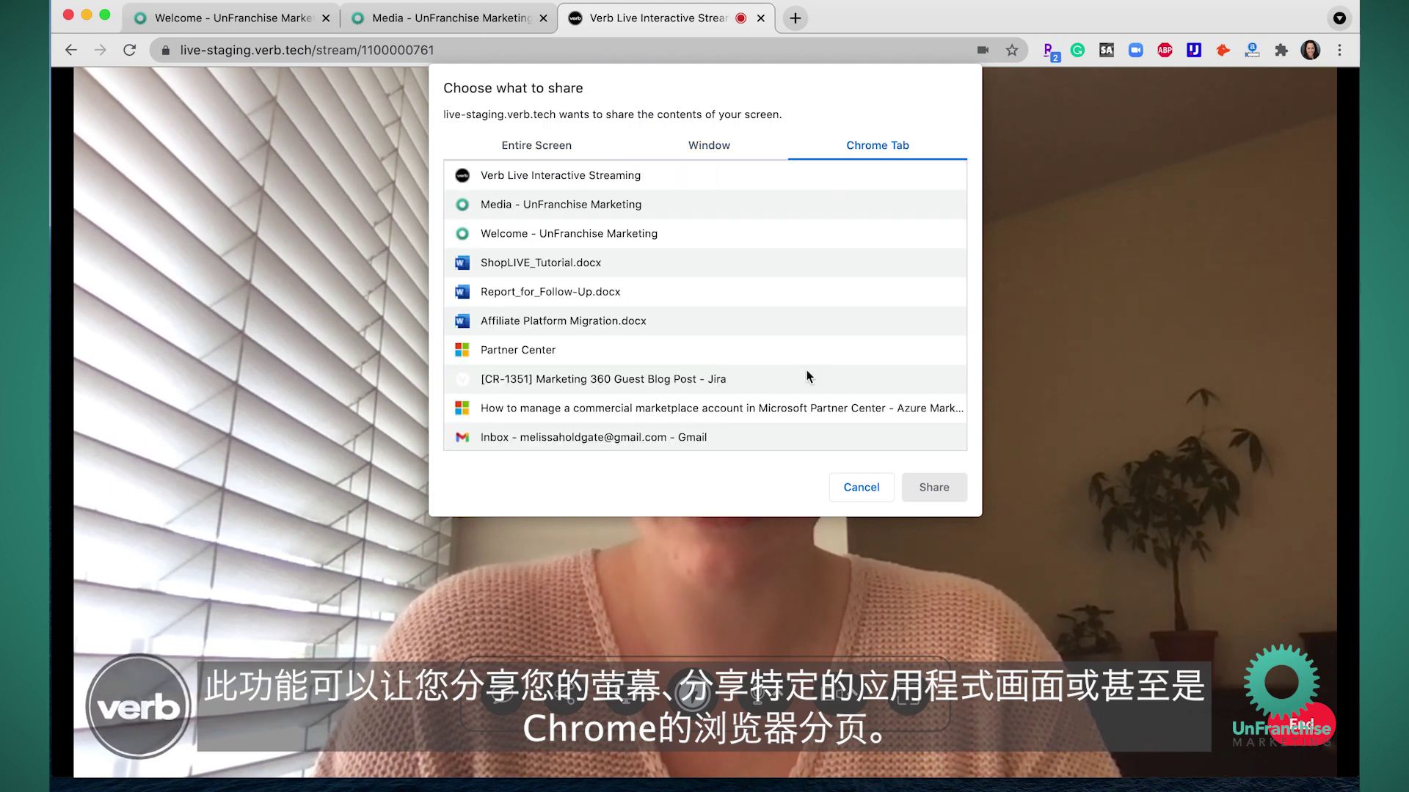
click(851, 489)
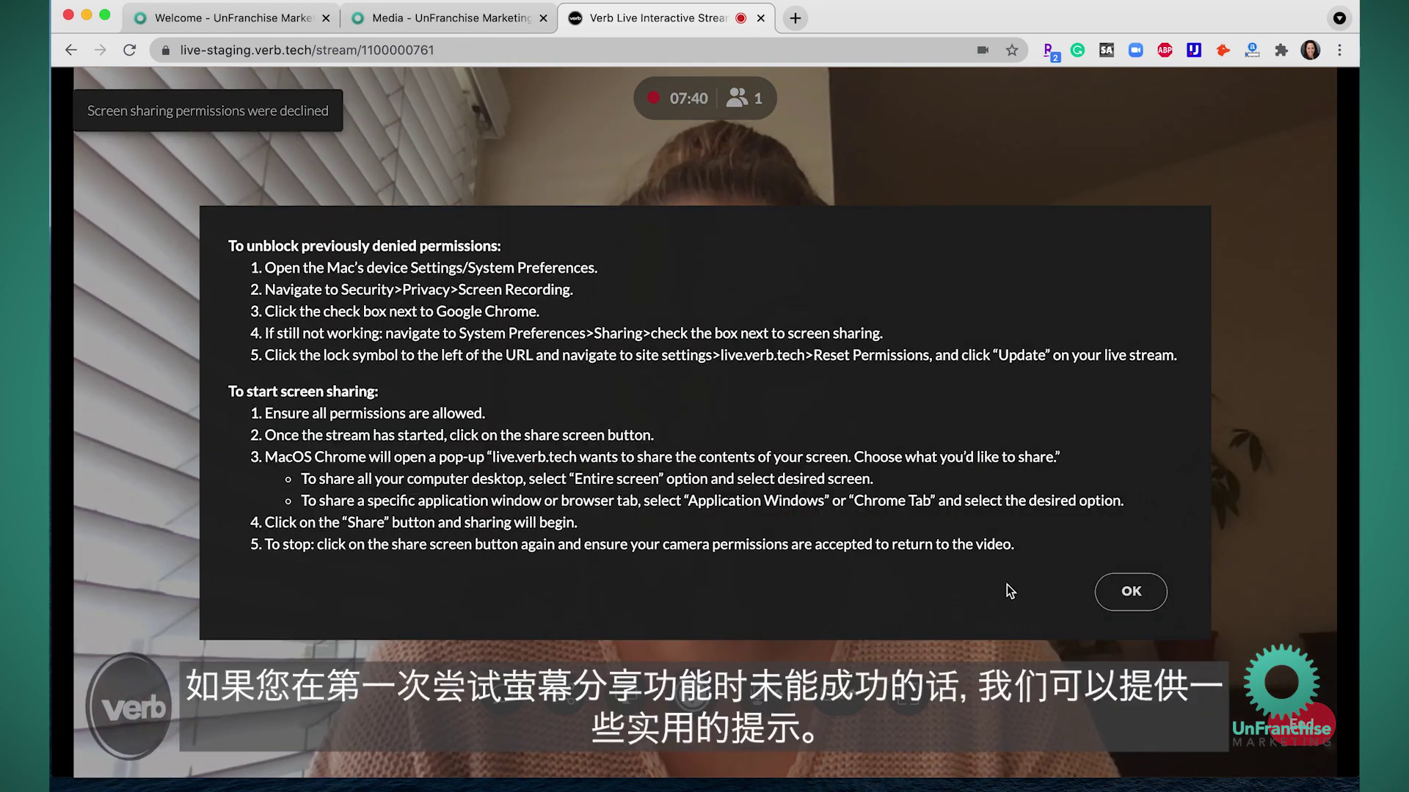
click(1131, 598)
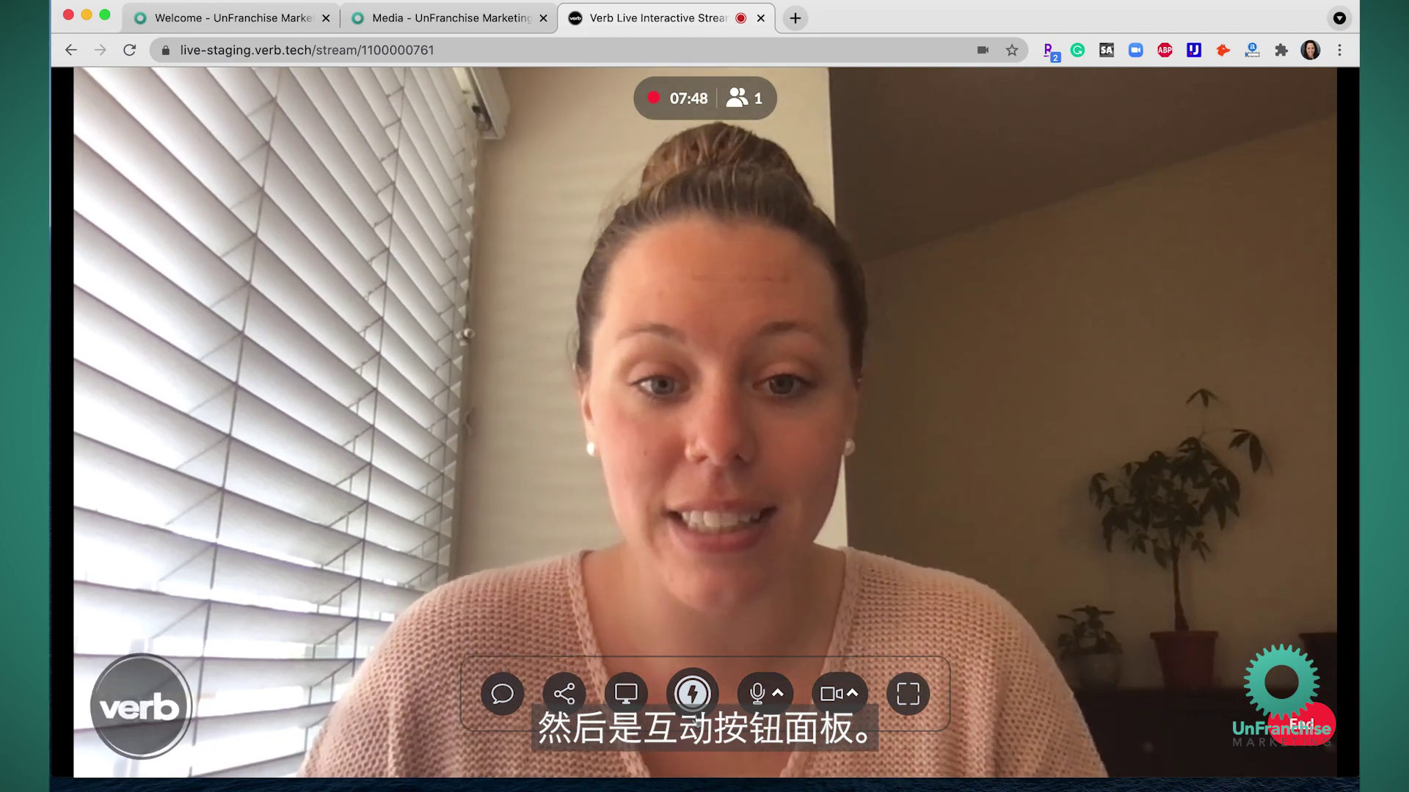
Step: Unmute the microphone and show the available microphone and speaker choices
click(692, 693)
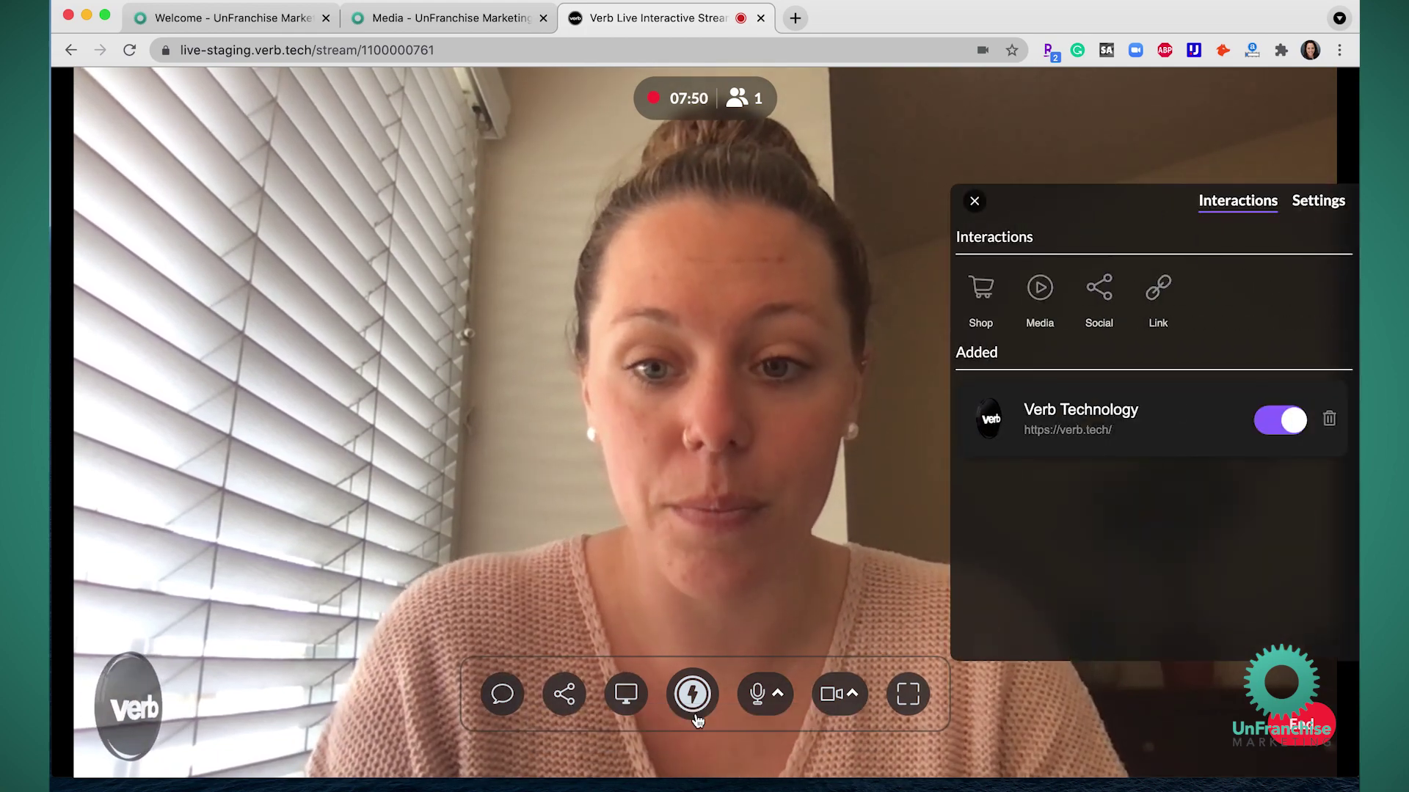
click(692, 693)
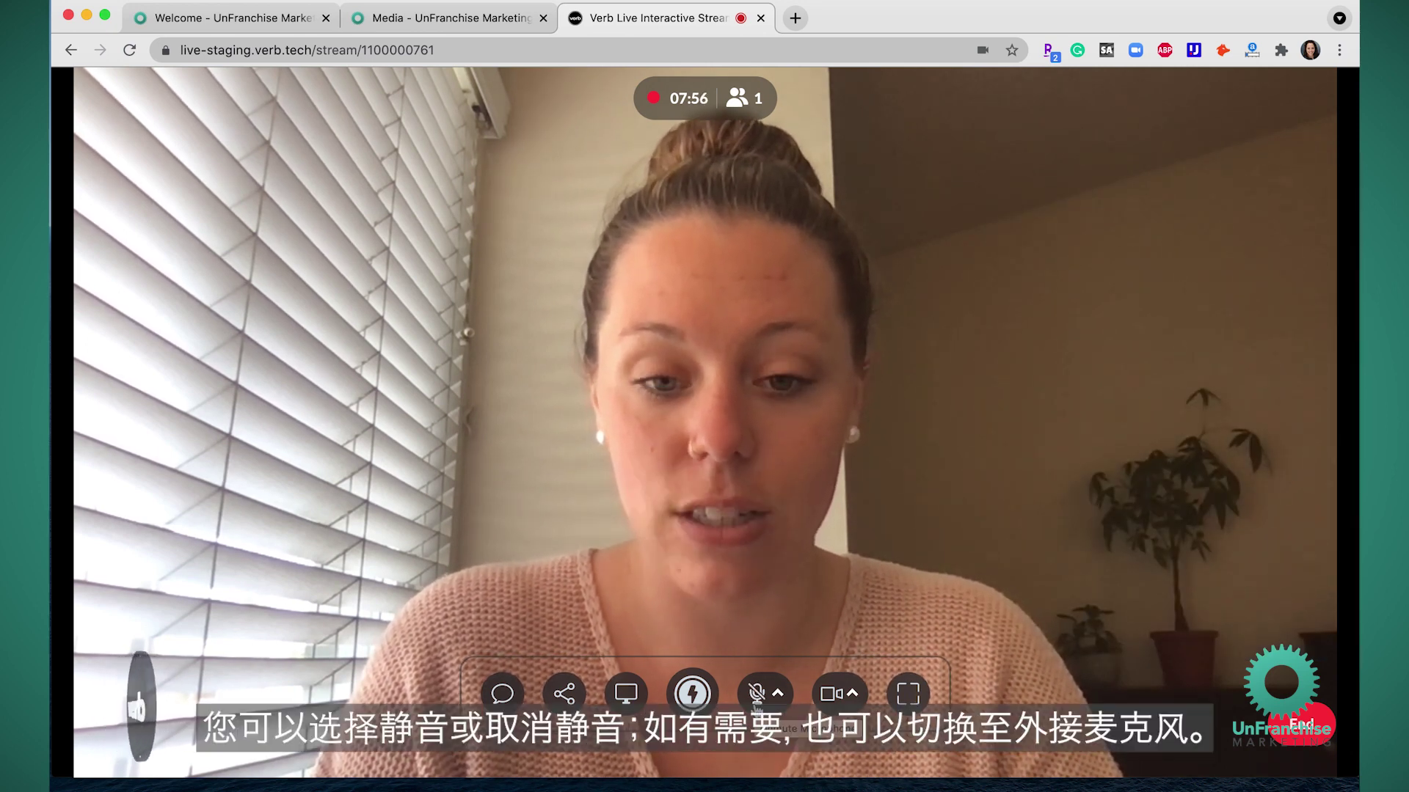
click(755, 694)
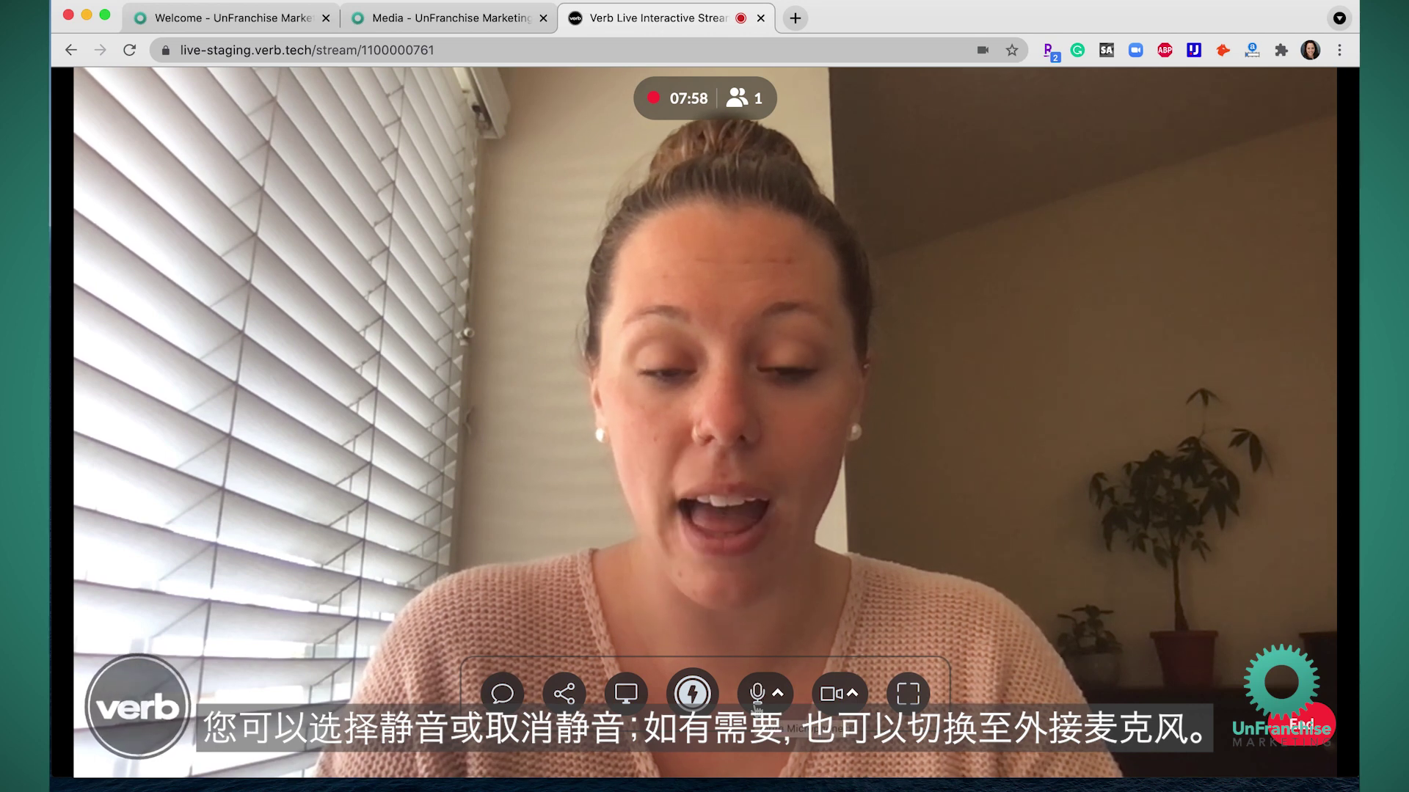
click(778, 697)
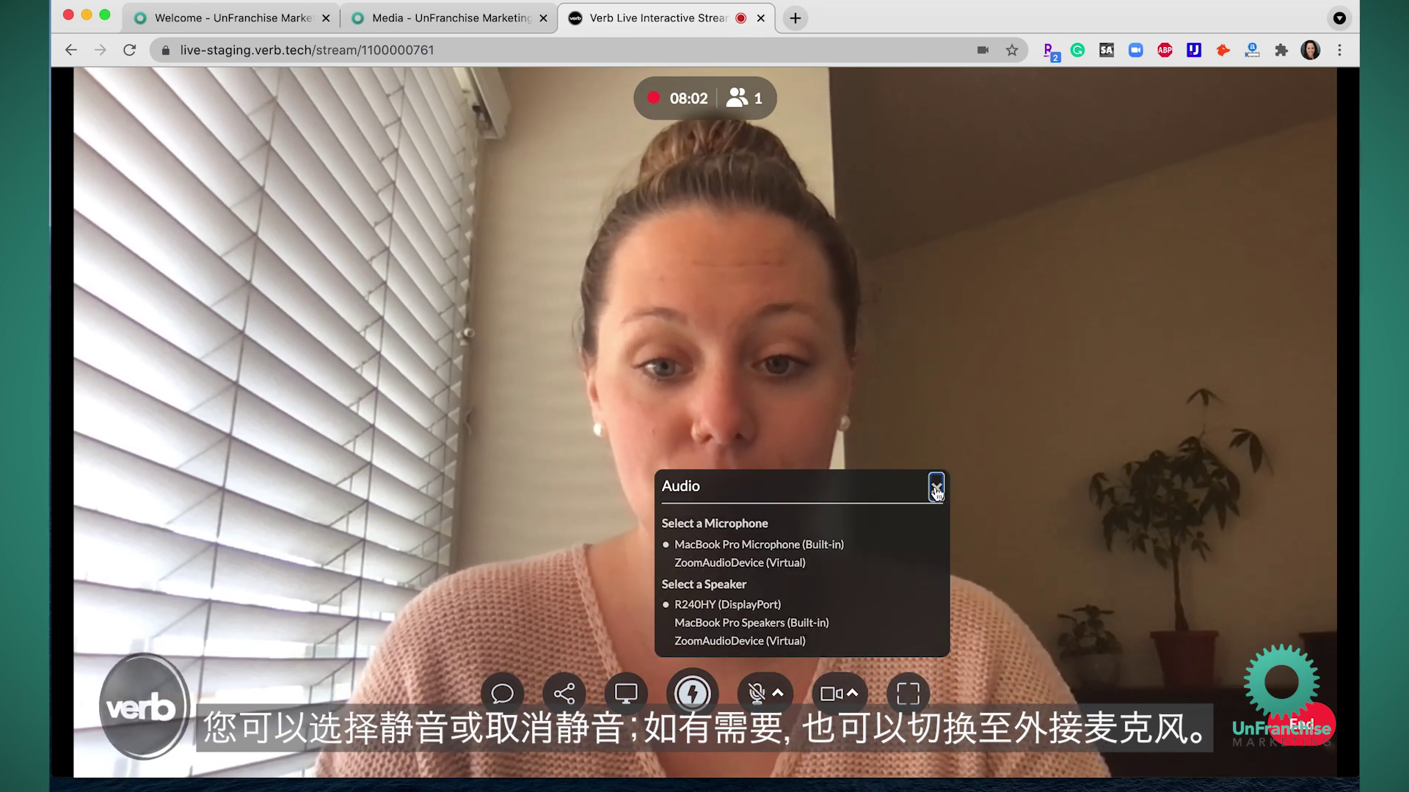
Step: Close the audio choices, turn the camera off and back on, and check the FaceTime HD Camera list
click(936, 488)
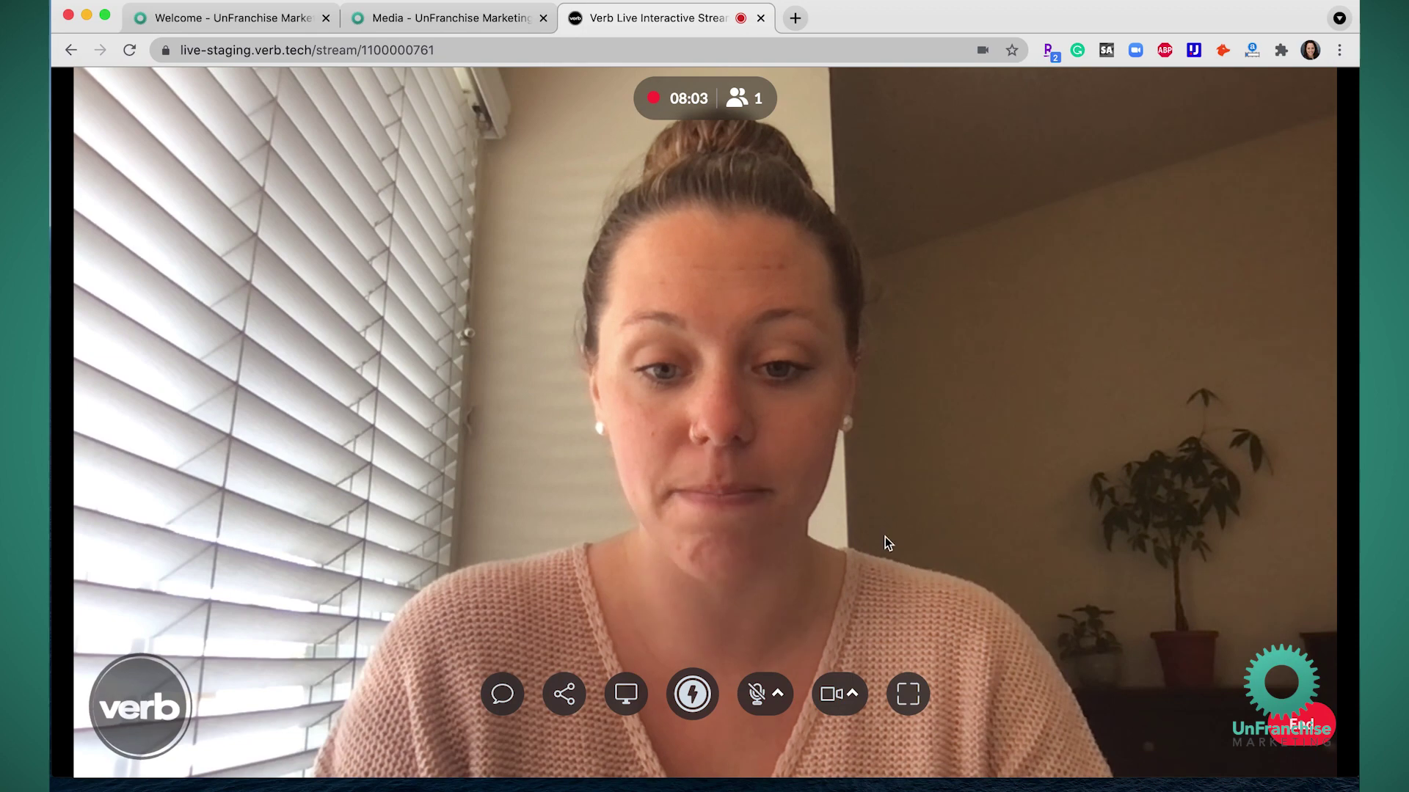
click(832, 699)
click(831, 696)
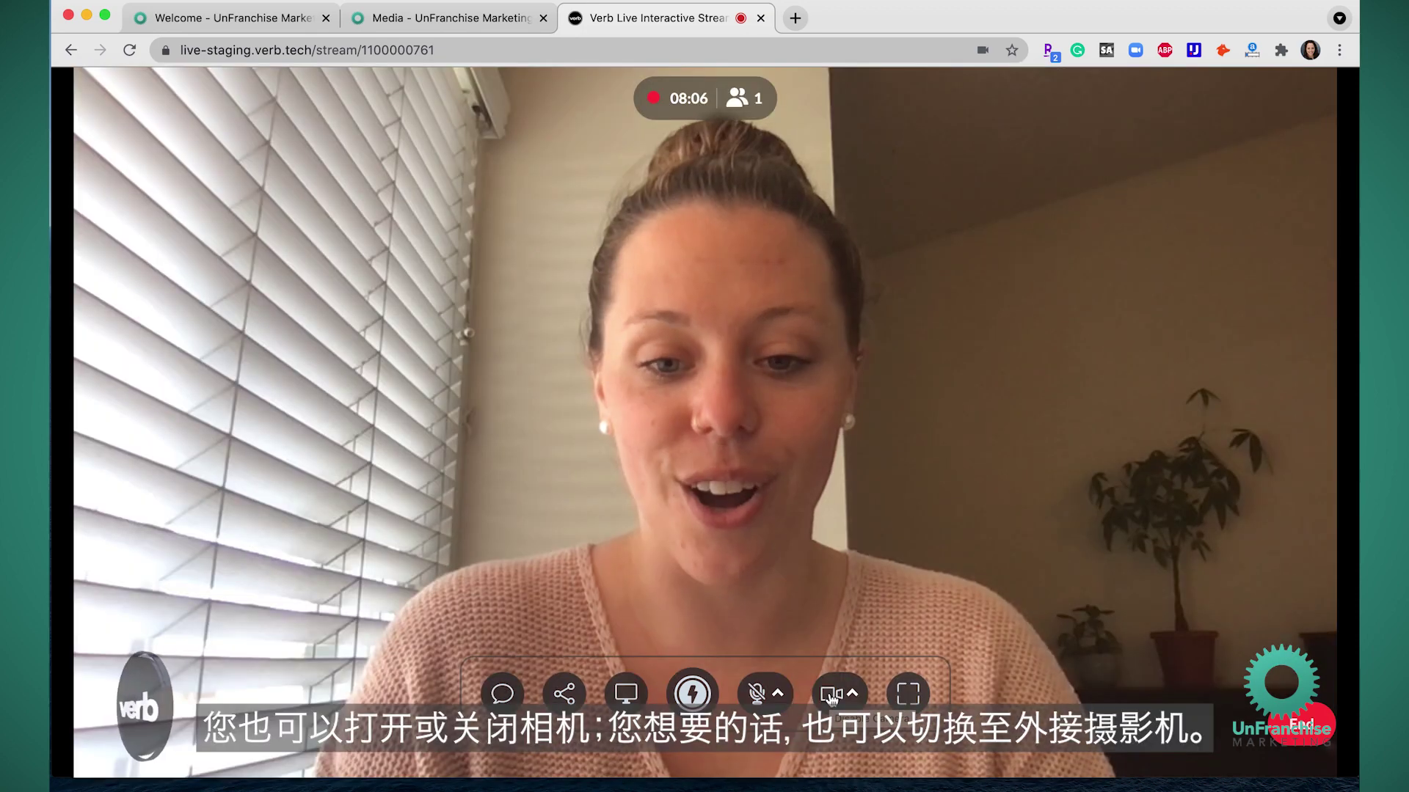
click(852, 693)
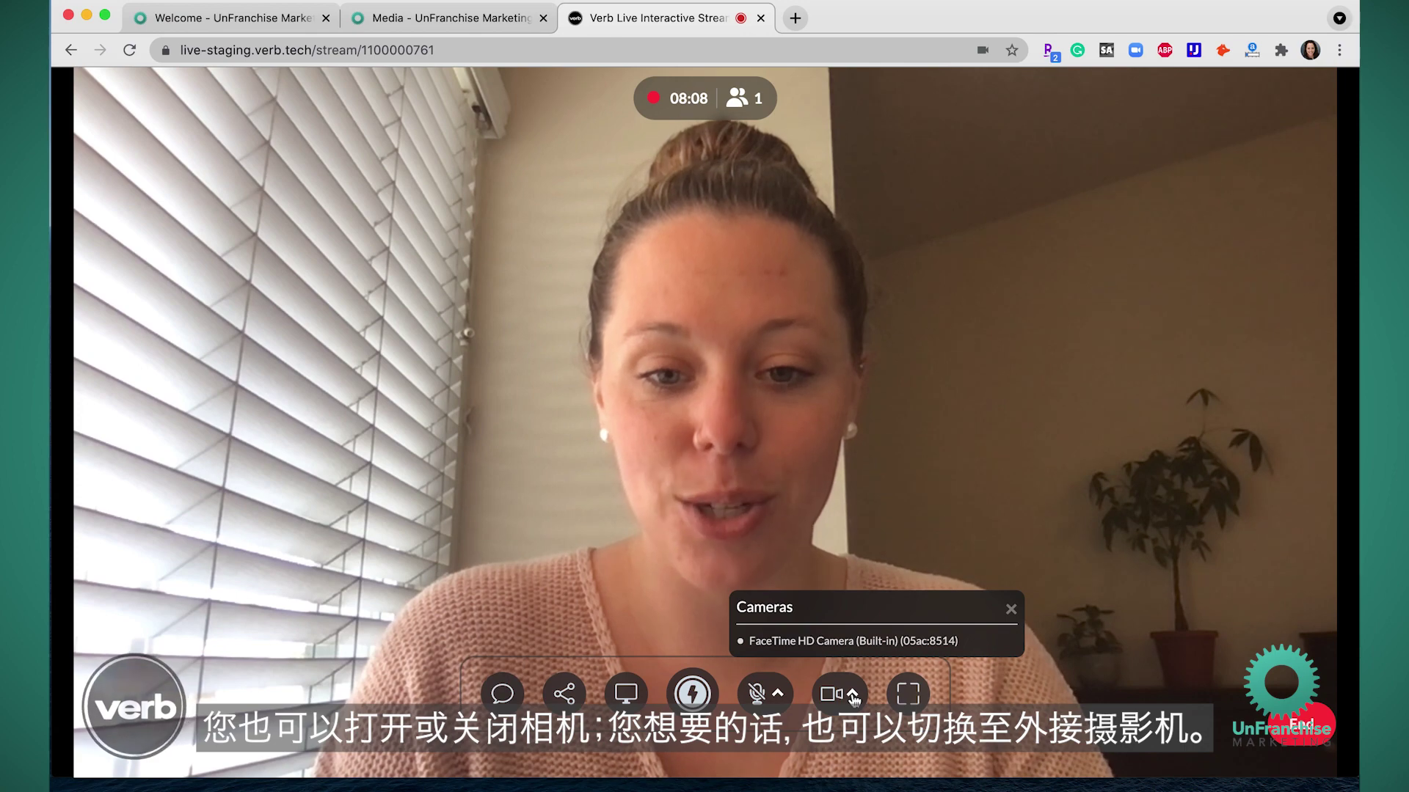
click(853, 695)
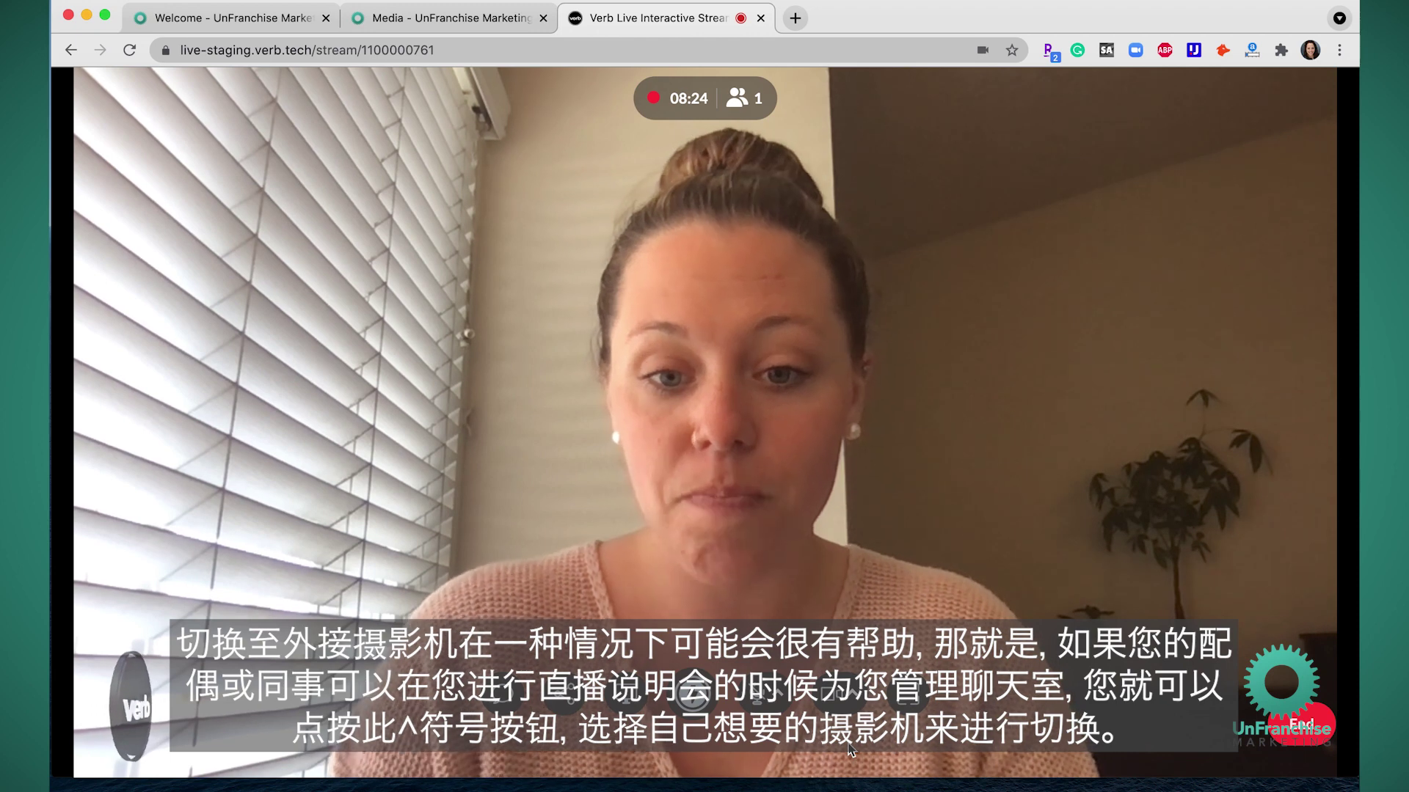
click(855, 699)
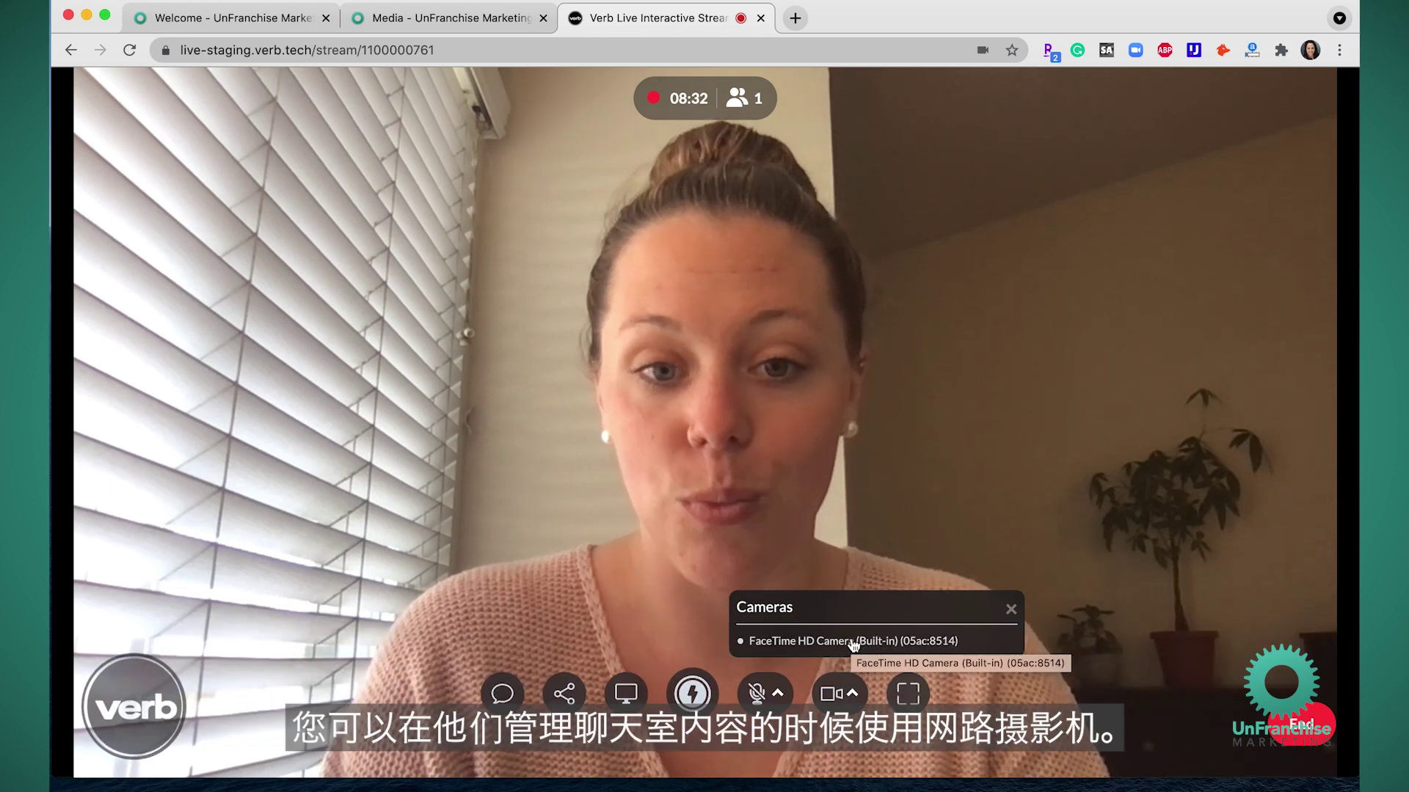
click(1011, 608)
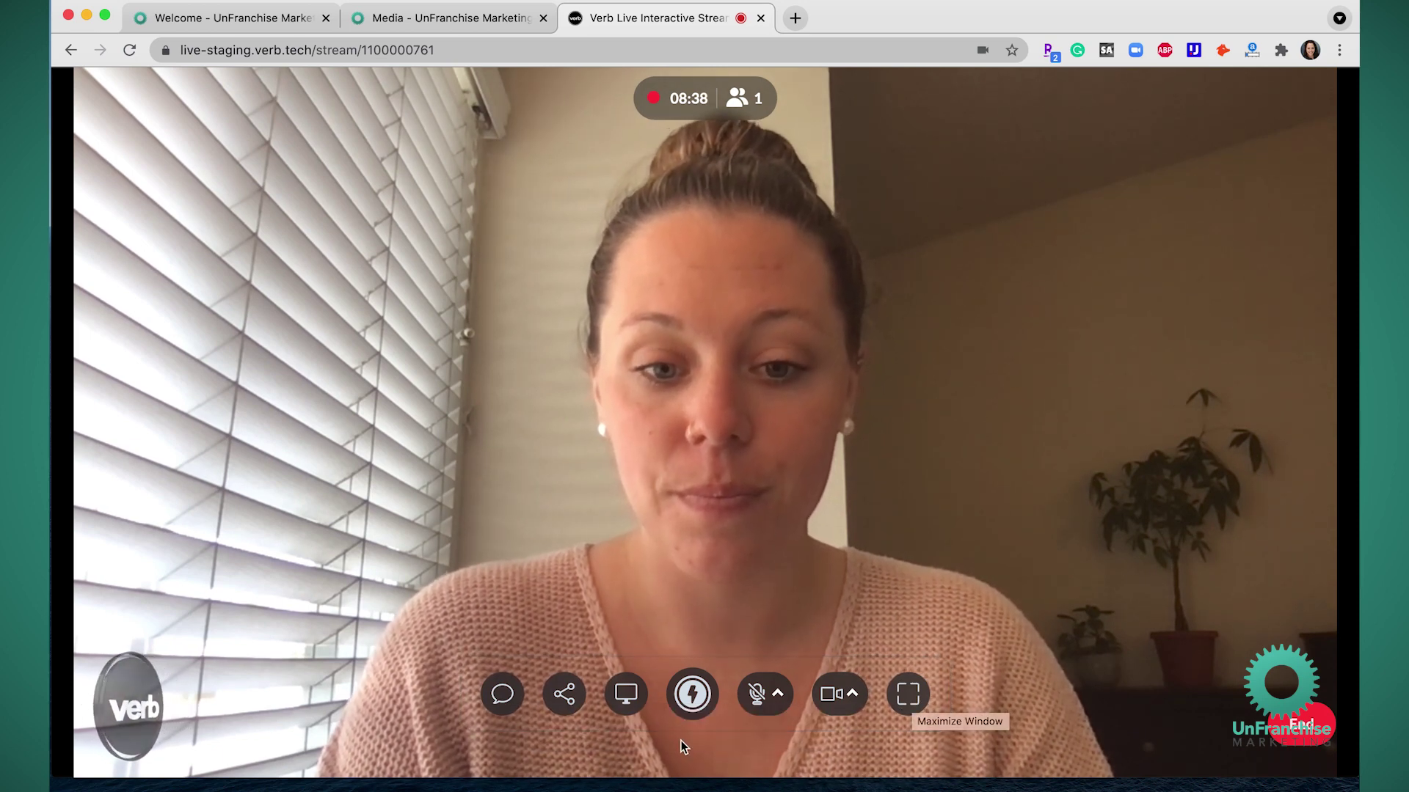
Step: Open Interactions and choose Shop to show the Select Site list
click(694, 698)
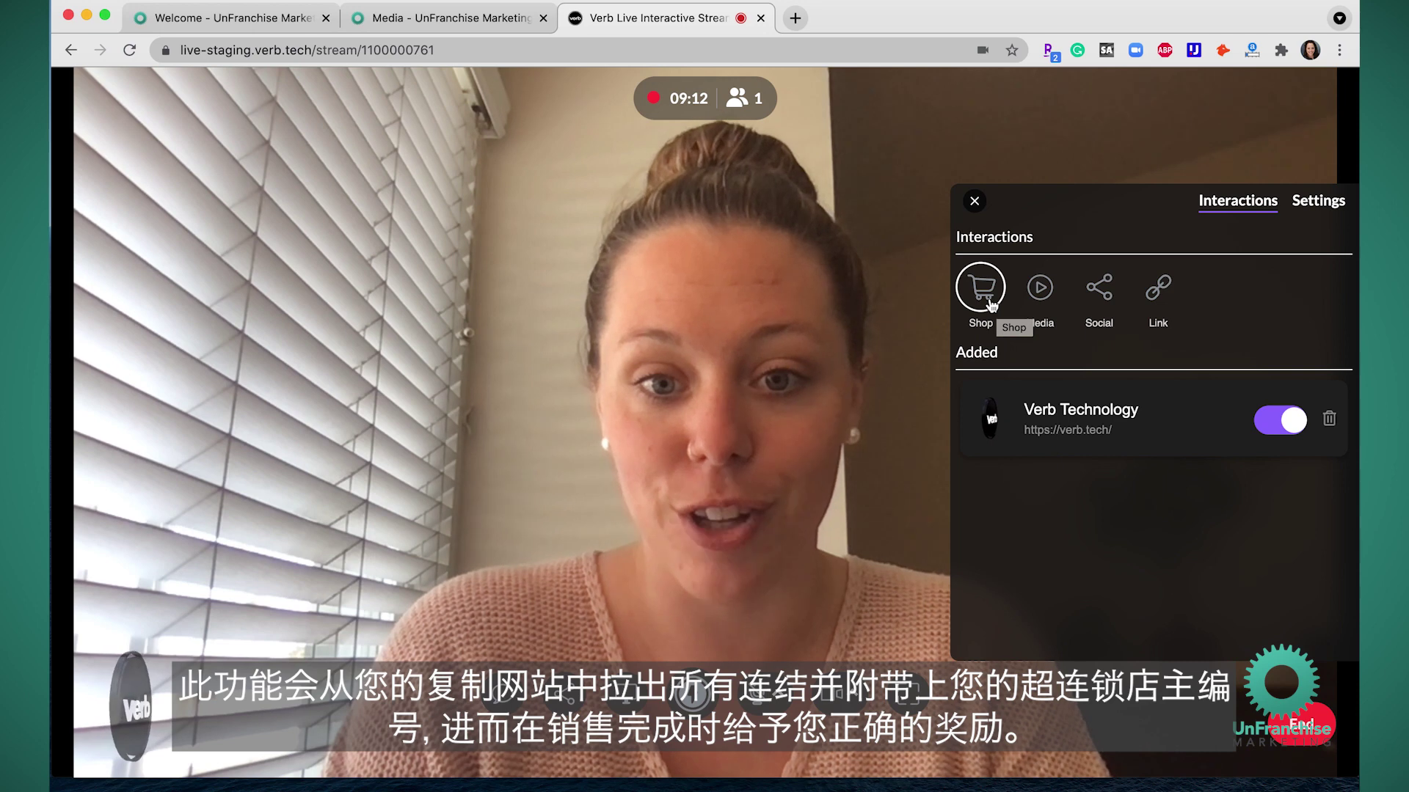
click(991, 304)
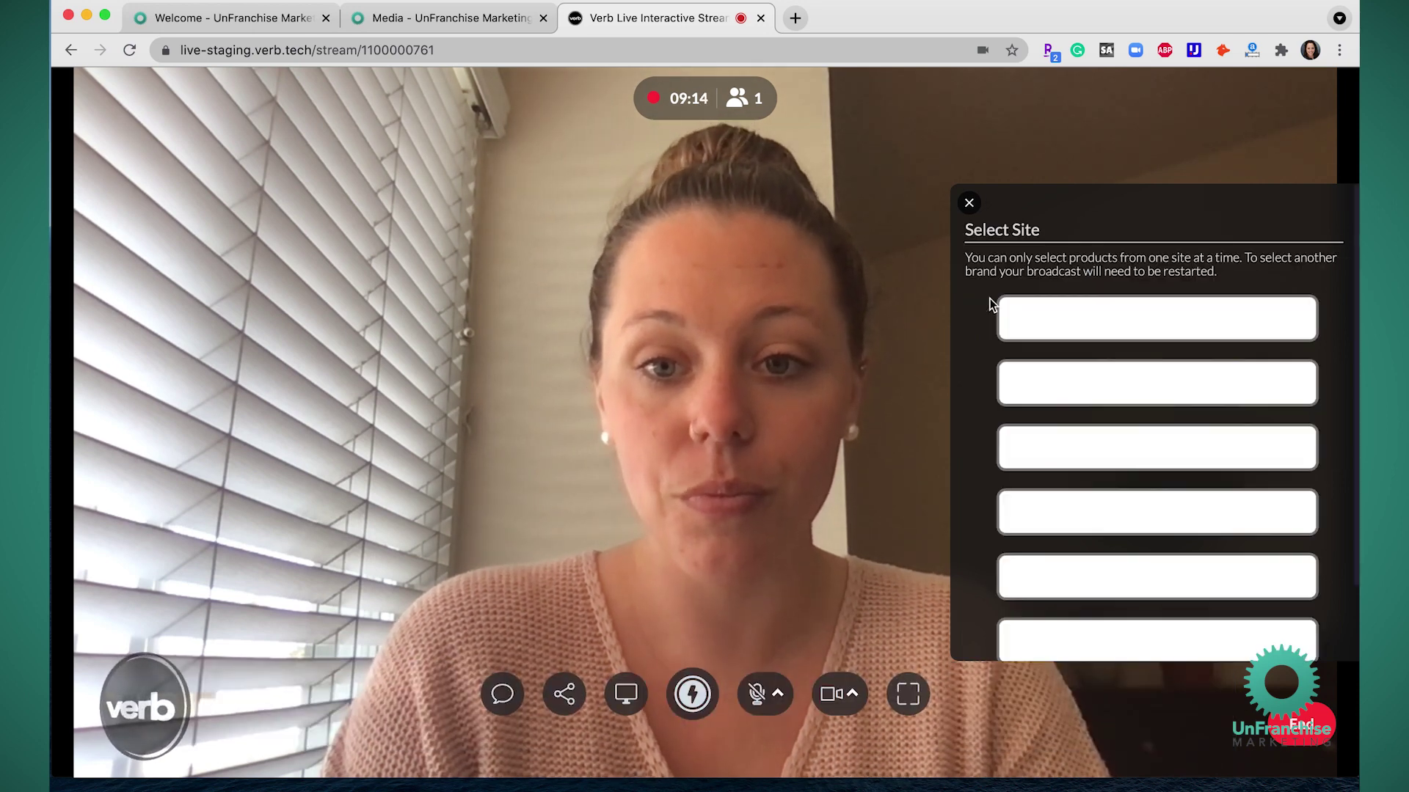
Step: Publish SHOP.COM's Ultimate Aloe™ product button and drag it to the stream's top-left corner
click(1047, 330)
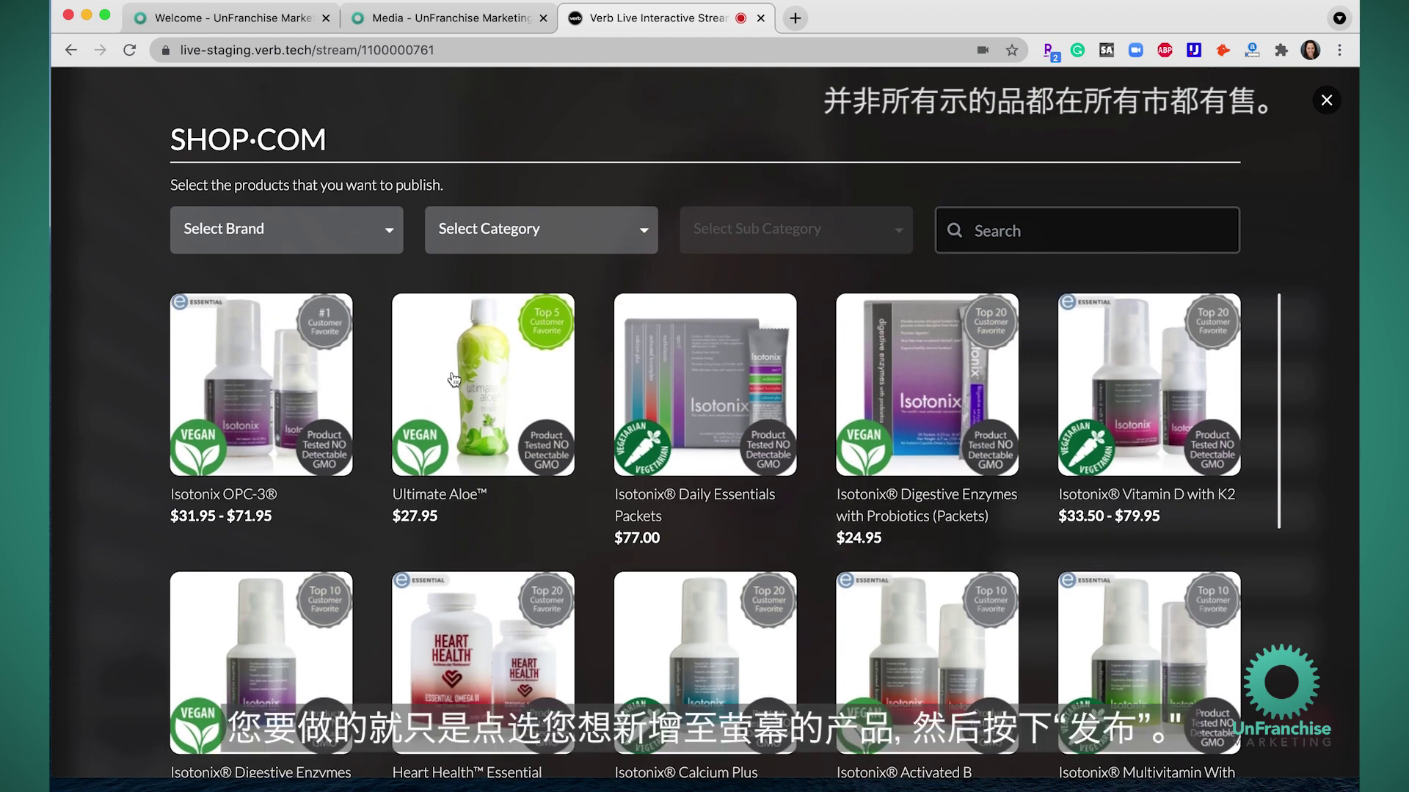
click(454, 380)
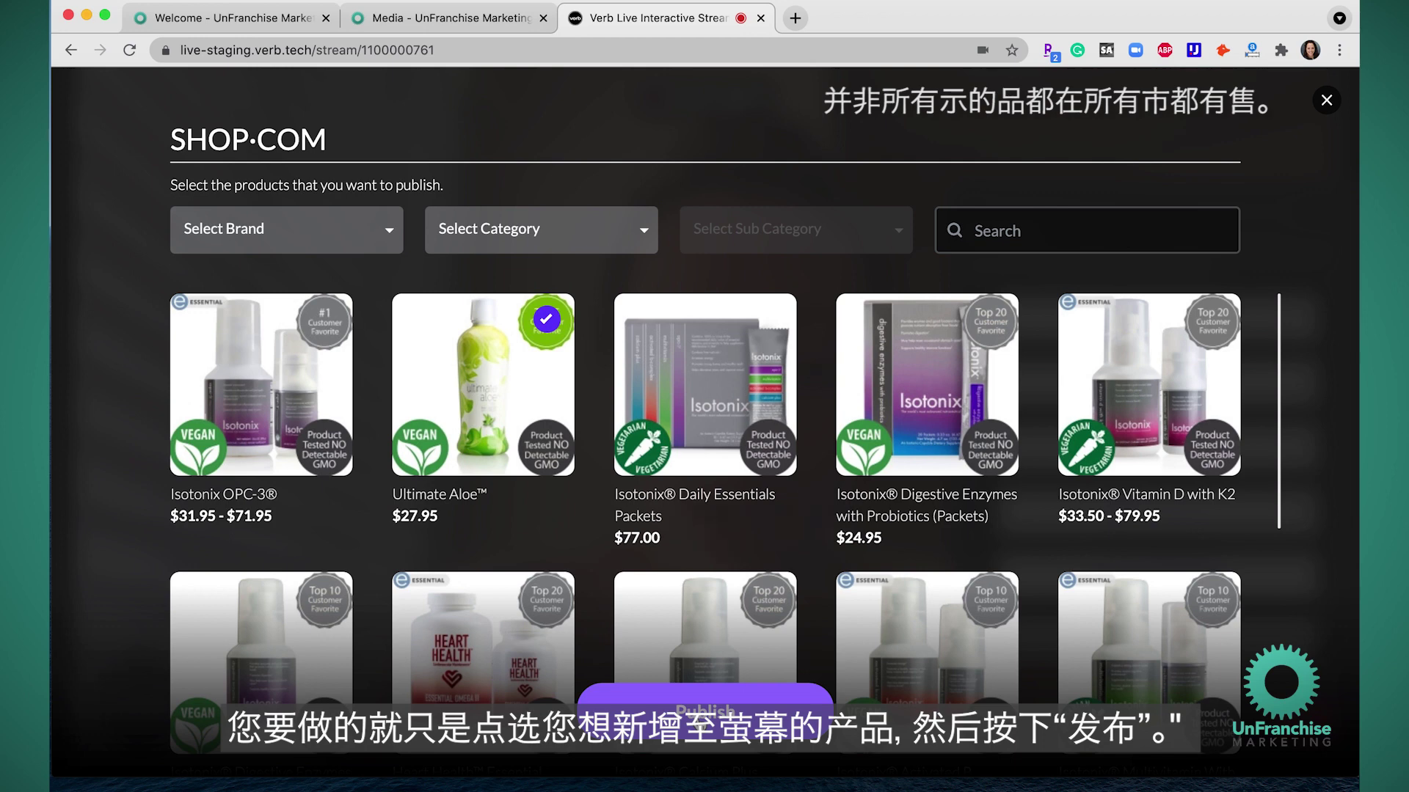
click(704, 708)
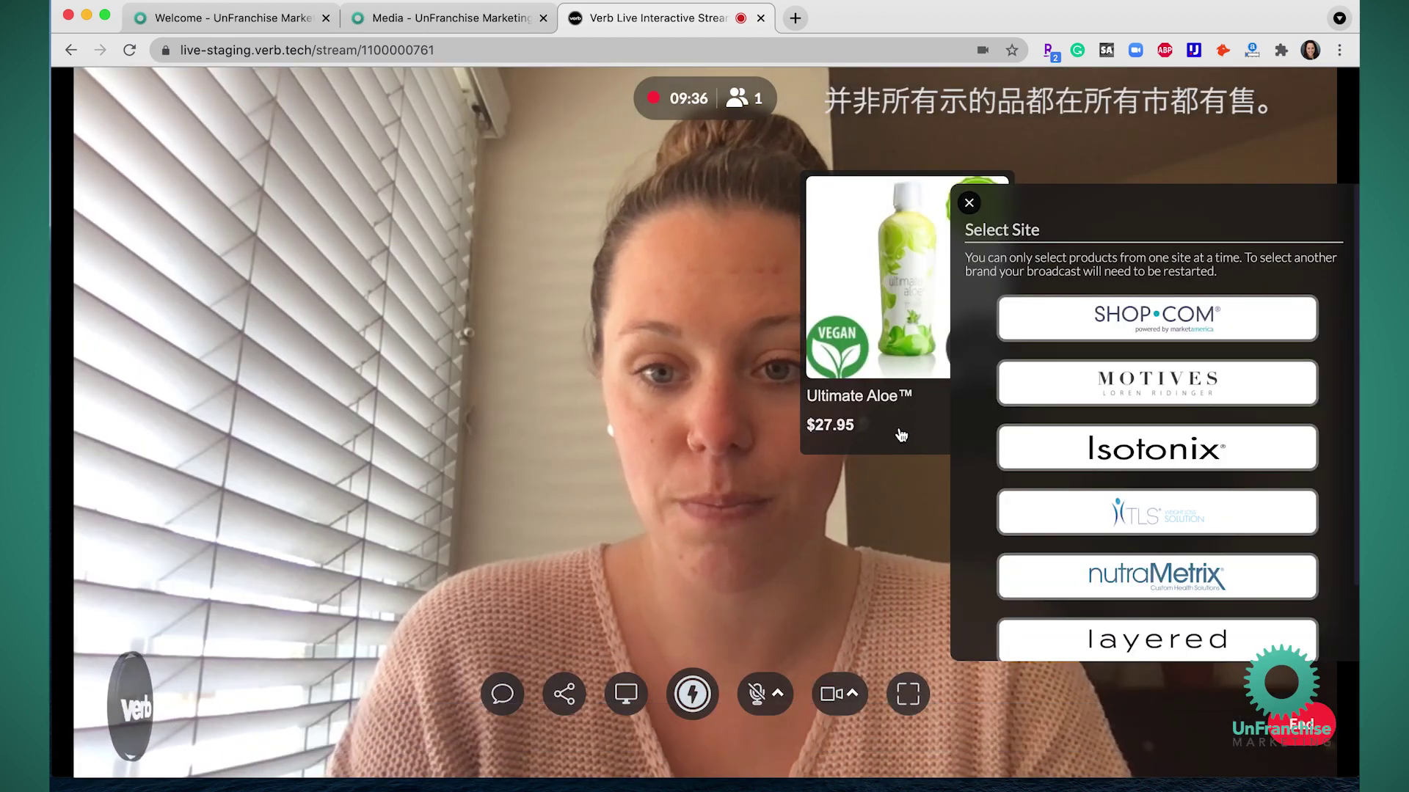
scroll(1073, 407, down, 2)
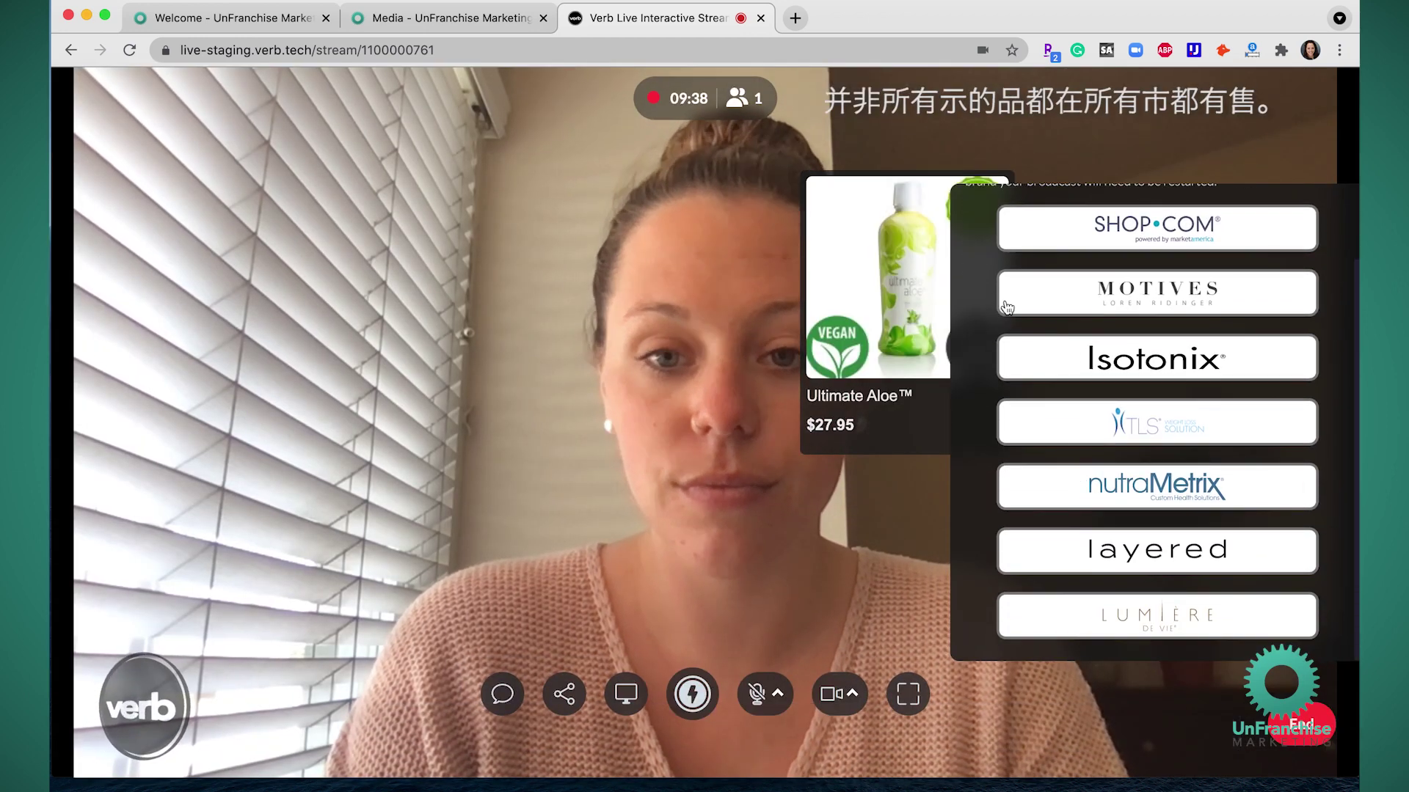
scroll(974, 249, up, 2)
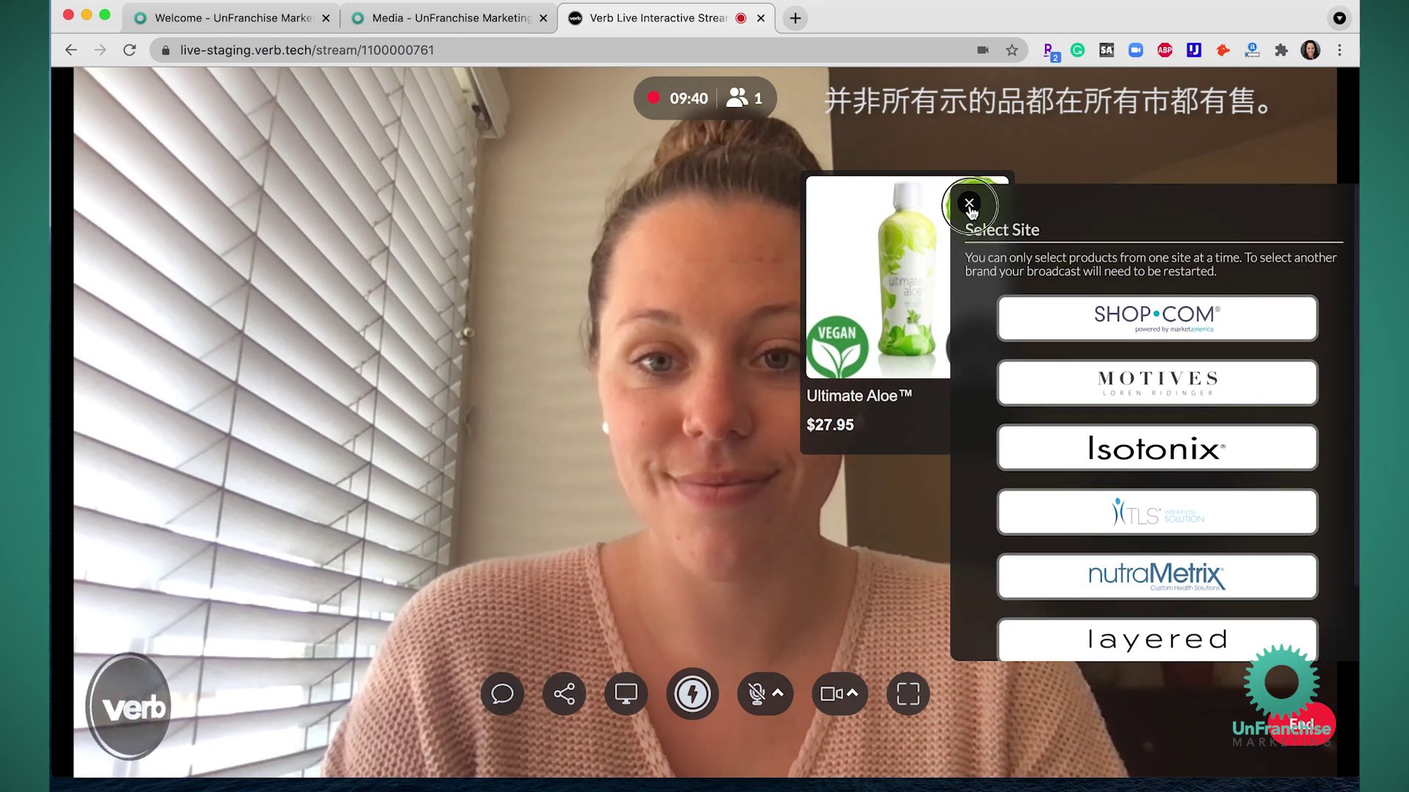
click(969, 204)
drag(860, 360, 171, 295)
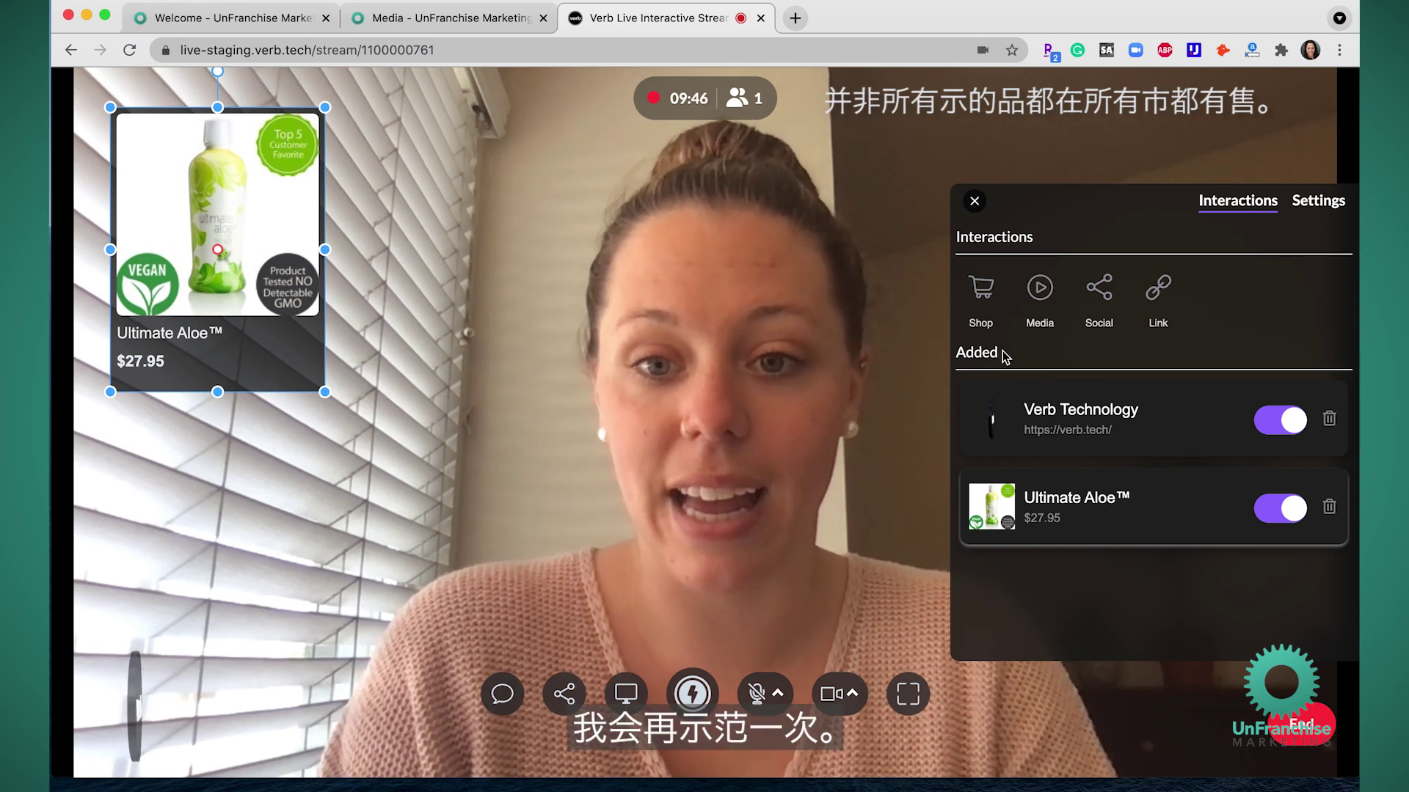
Step: Publish Ultimate Aloe® Gel from SHOP.COM's Beauty category as a second product button
click(983, 295)
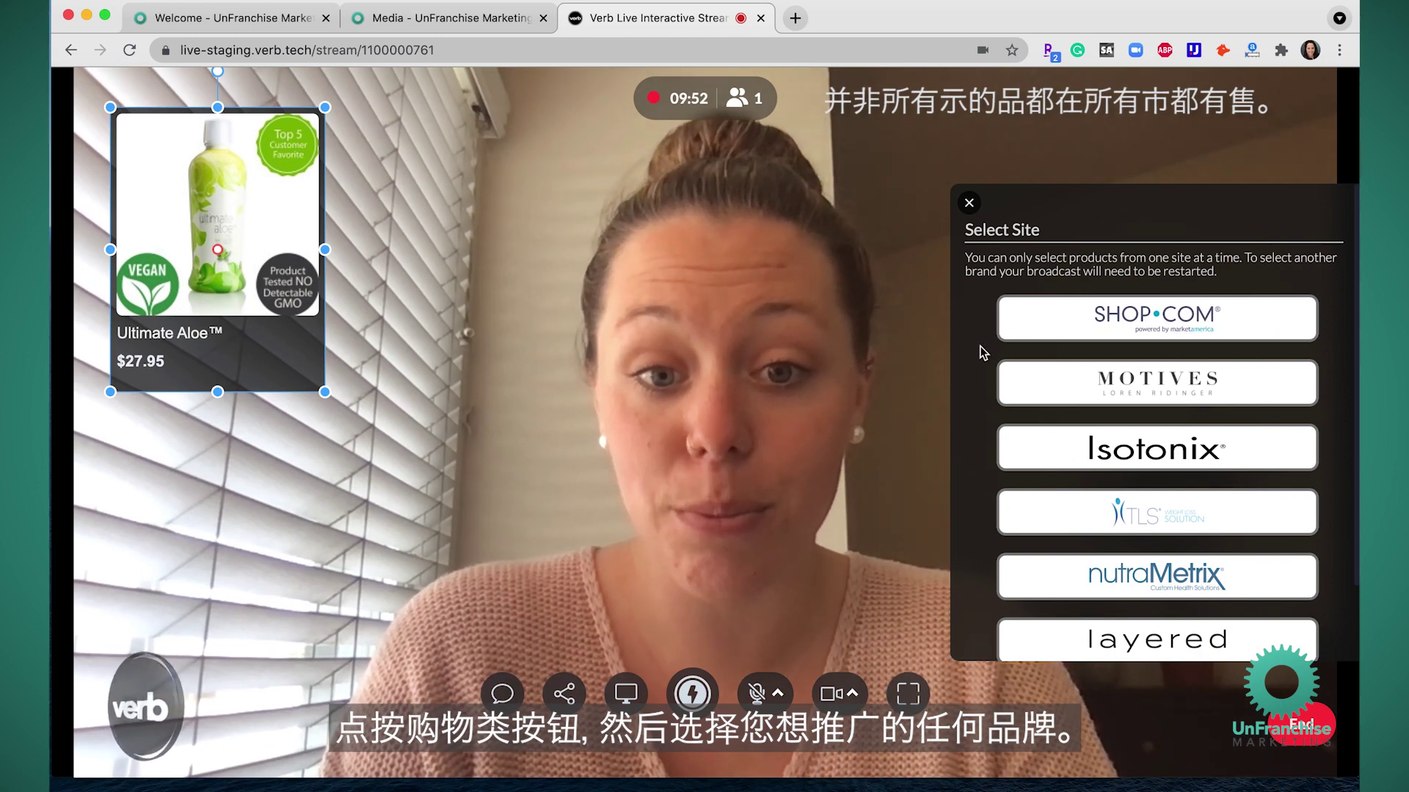
click(1060, 320)
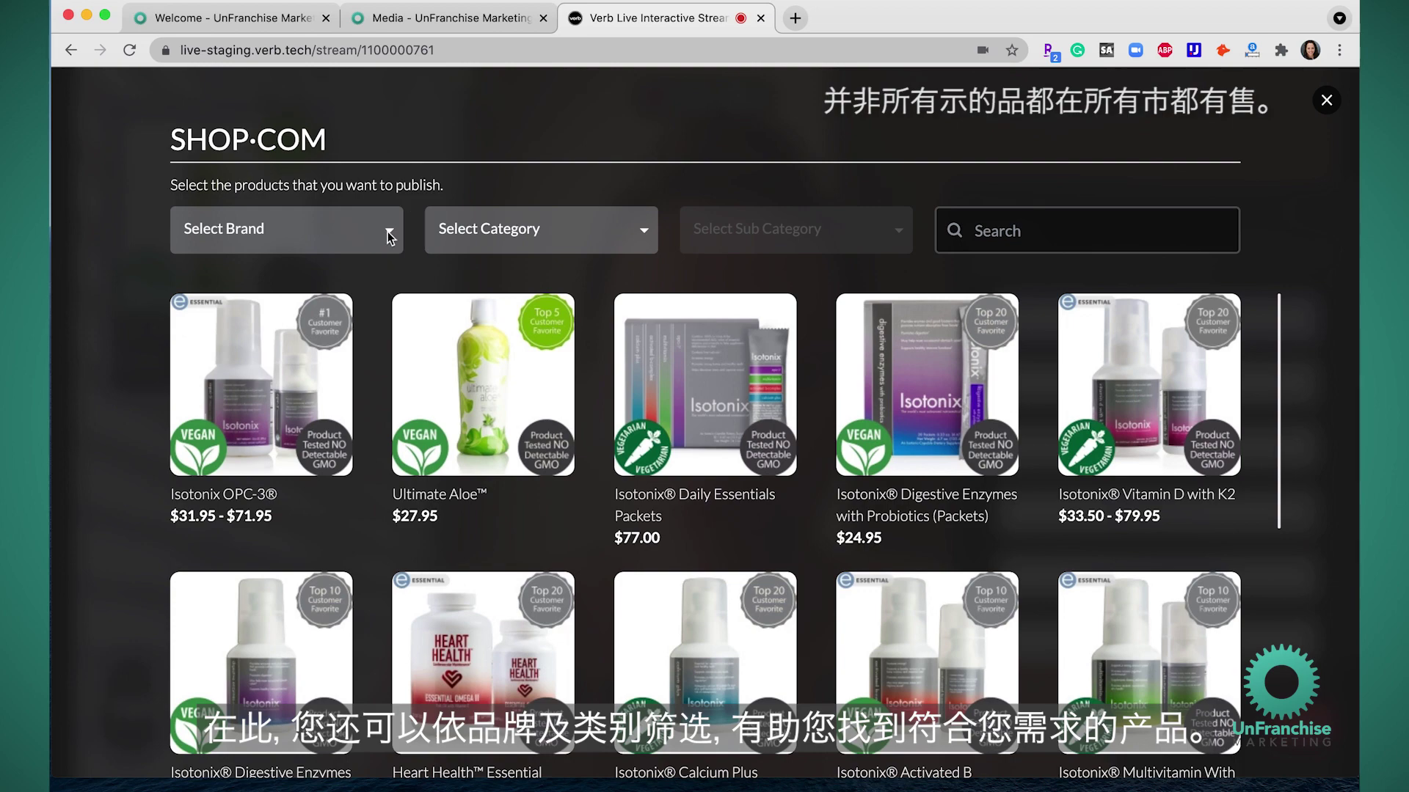
click(389, 236)
click(389, 235)
click(540, 236)
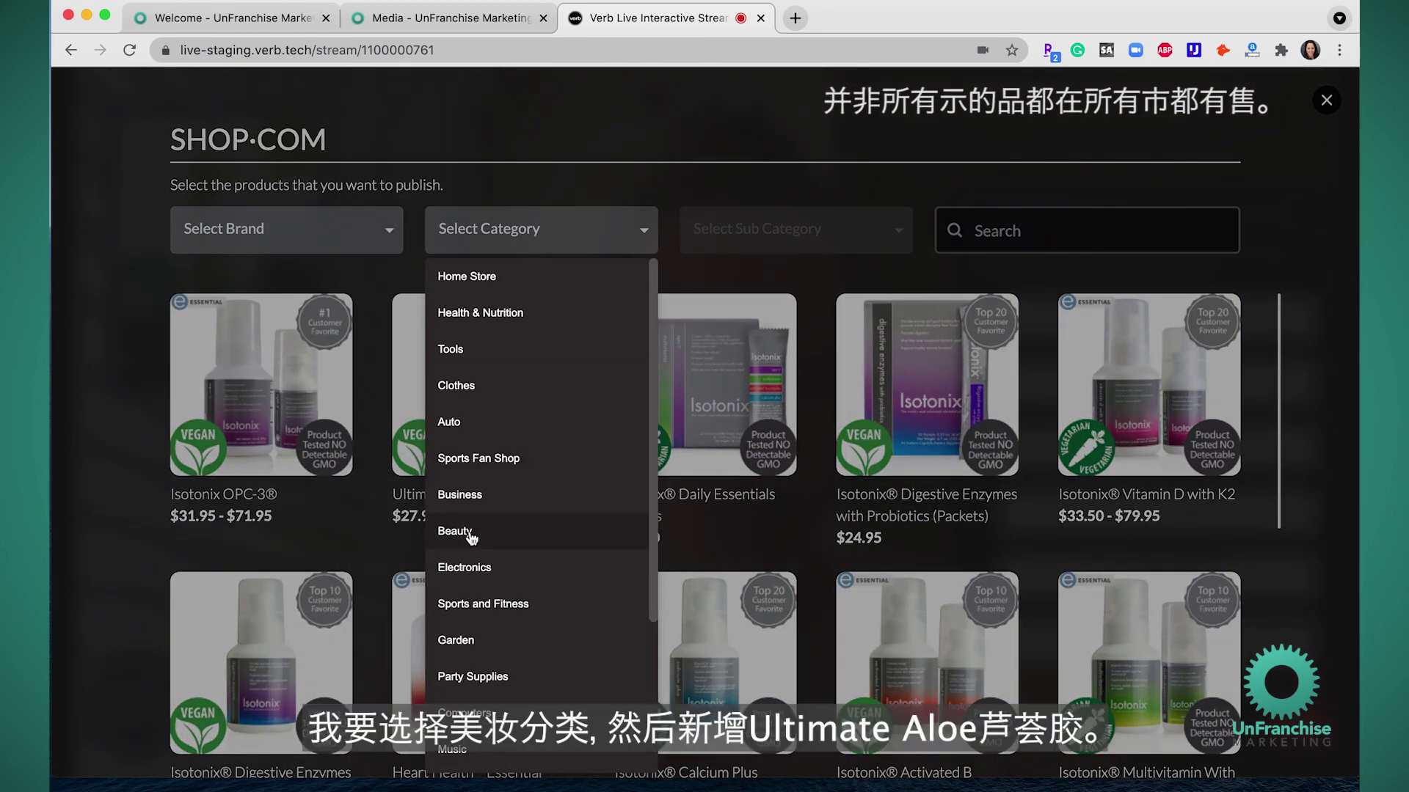
click(470, 534)
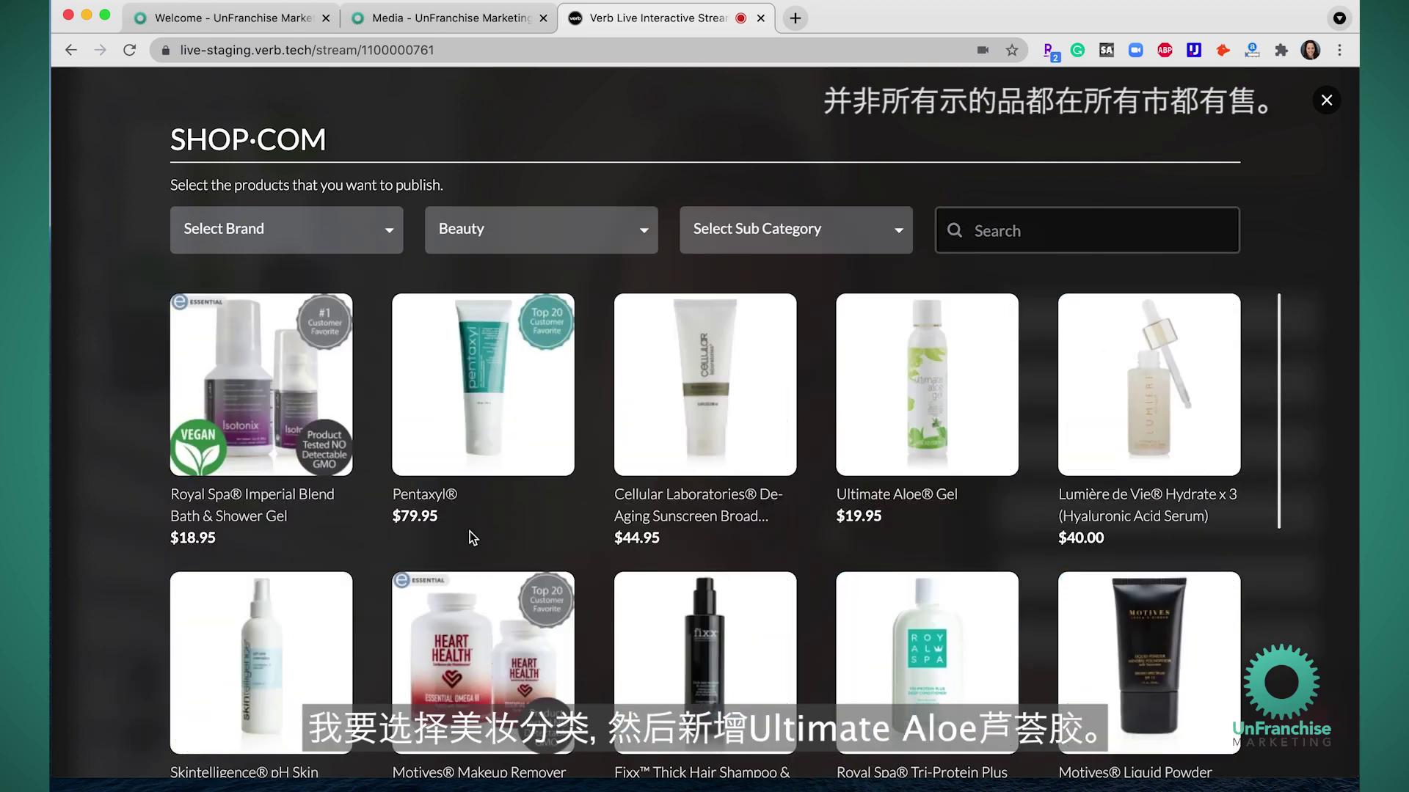
click(879, 457)
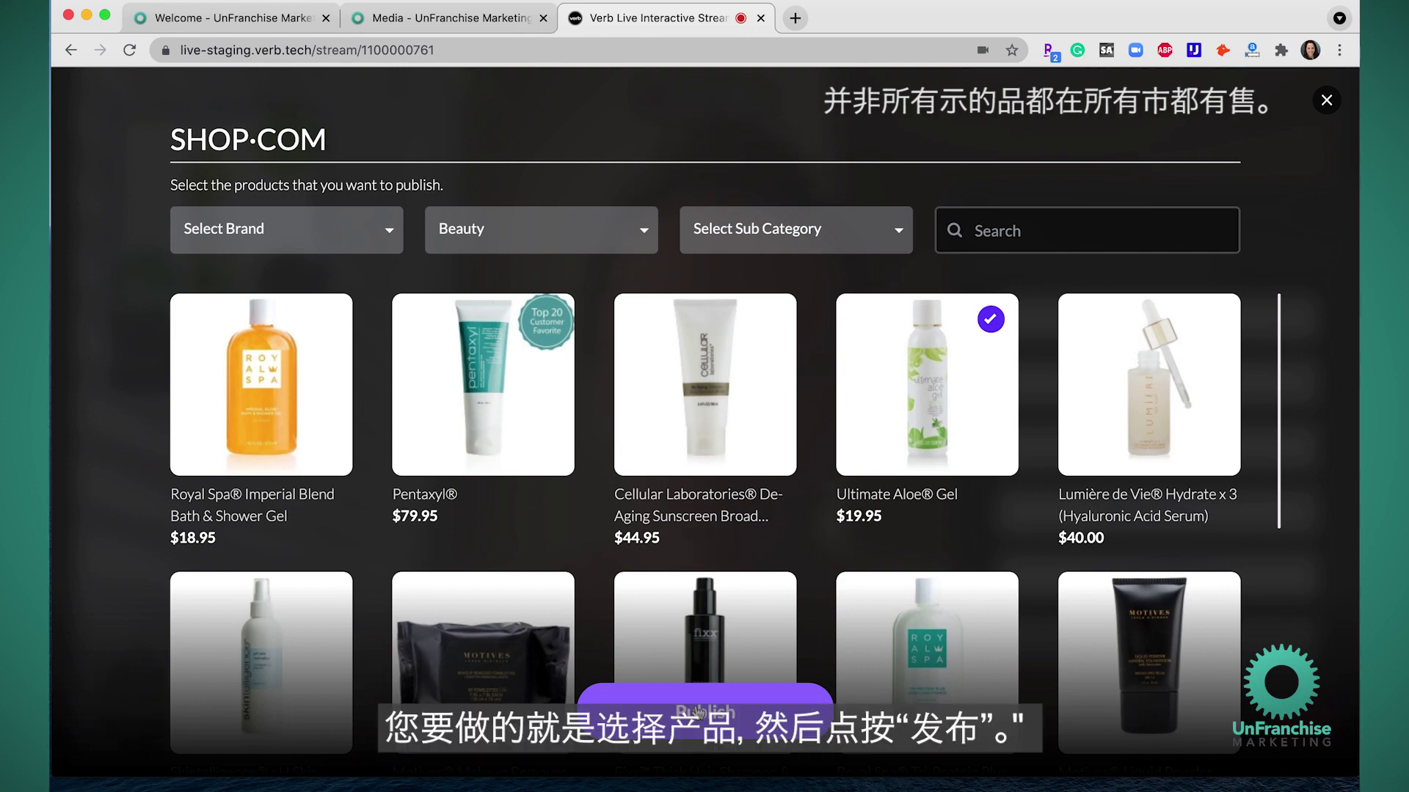
click(694, 704)
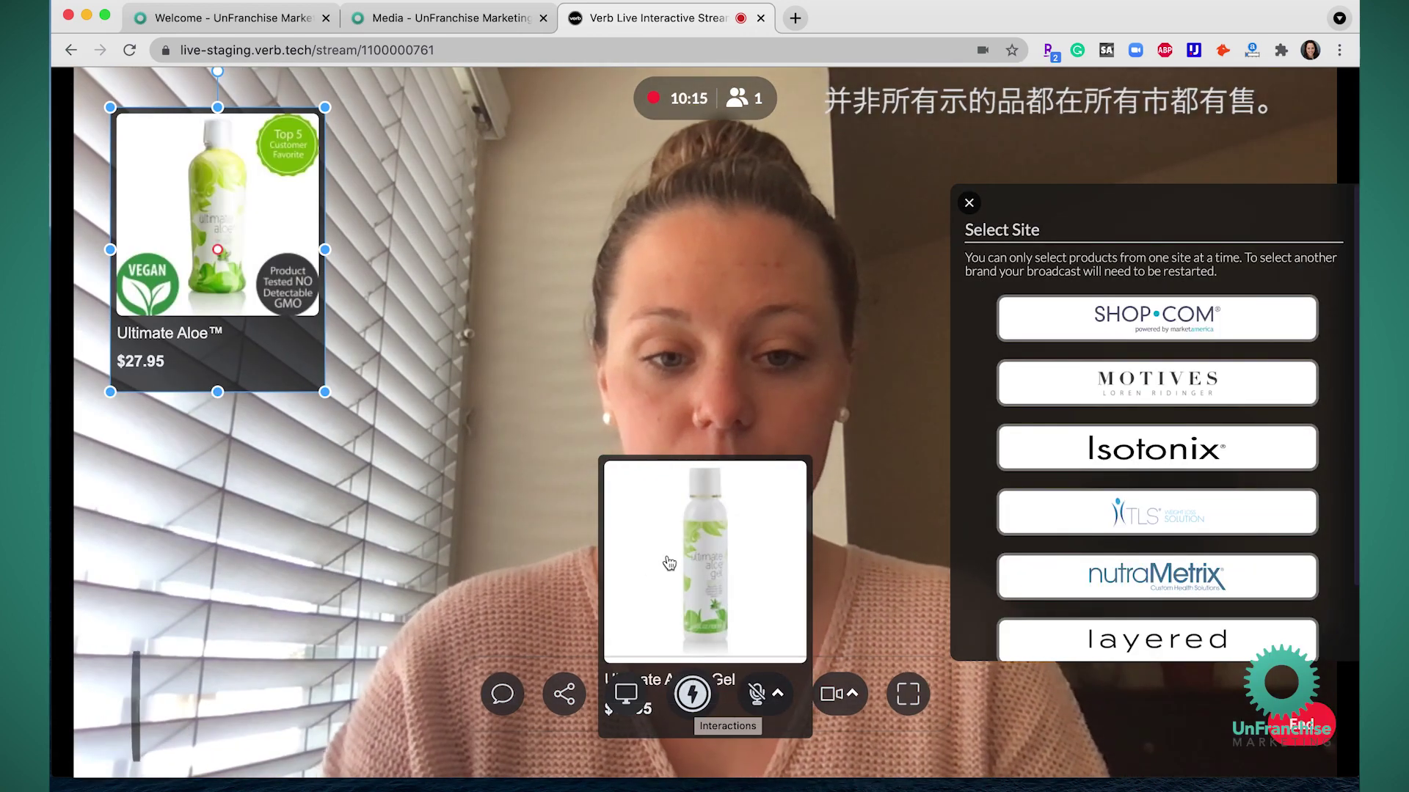
Step: Shrink the Gel and Ultimate Aloe™ cards and stack the Gel card below Ultimate Aloe™ at the left
drag(668, 562, 434, 448)
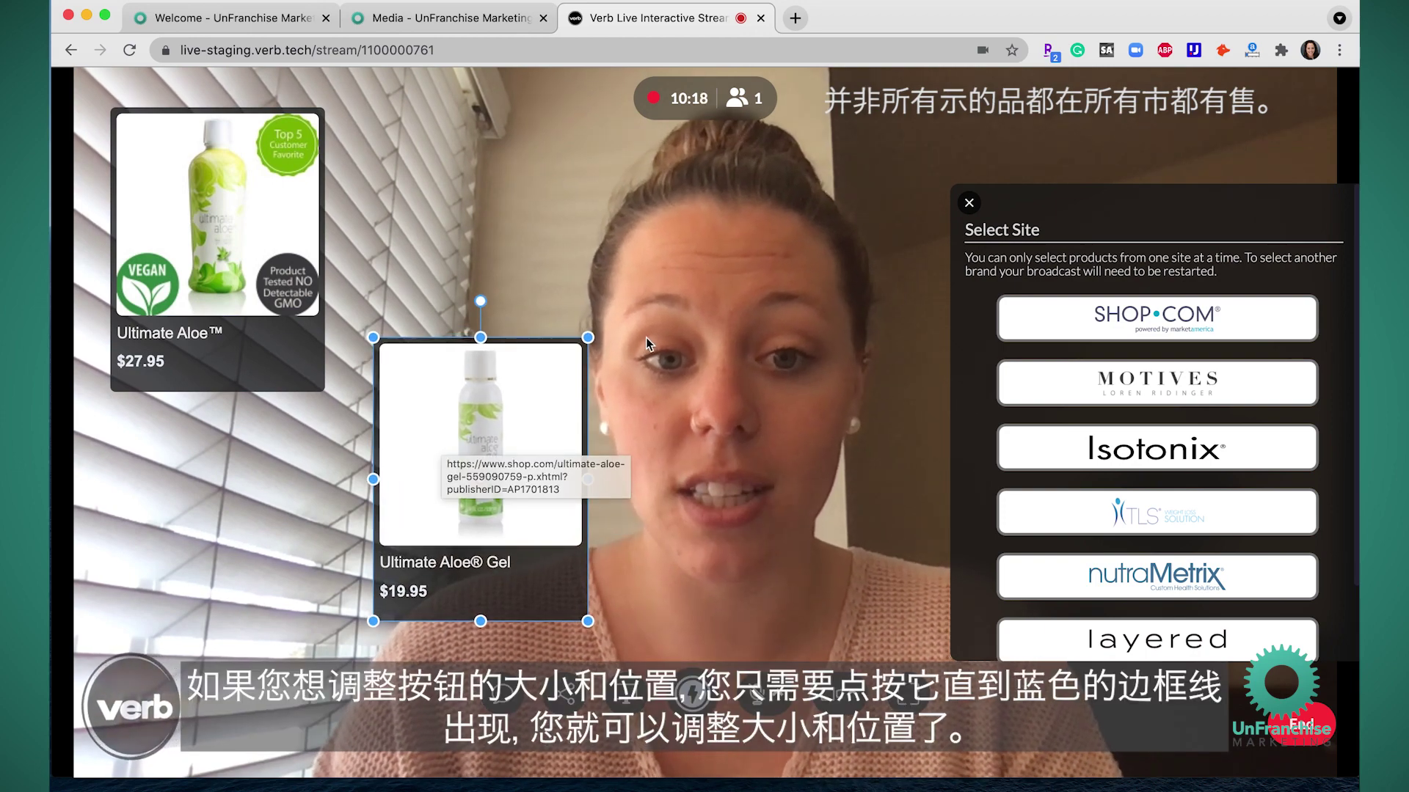
drag(586, 339, 512, 422)
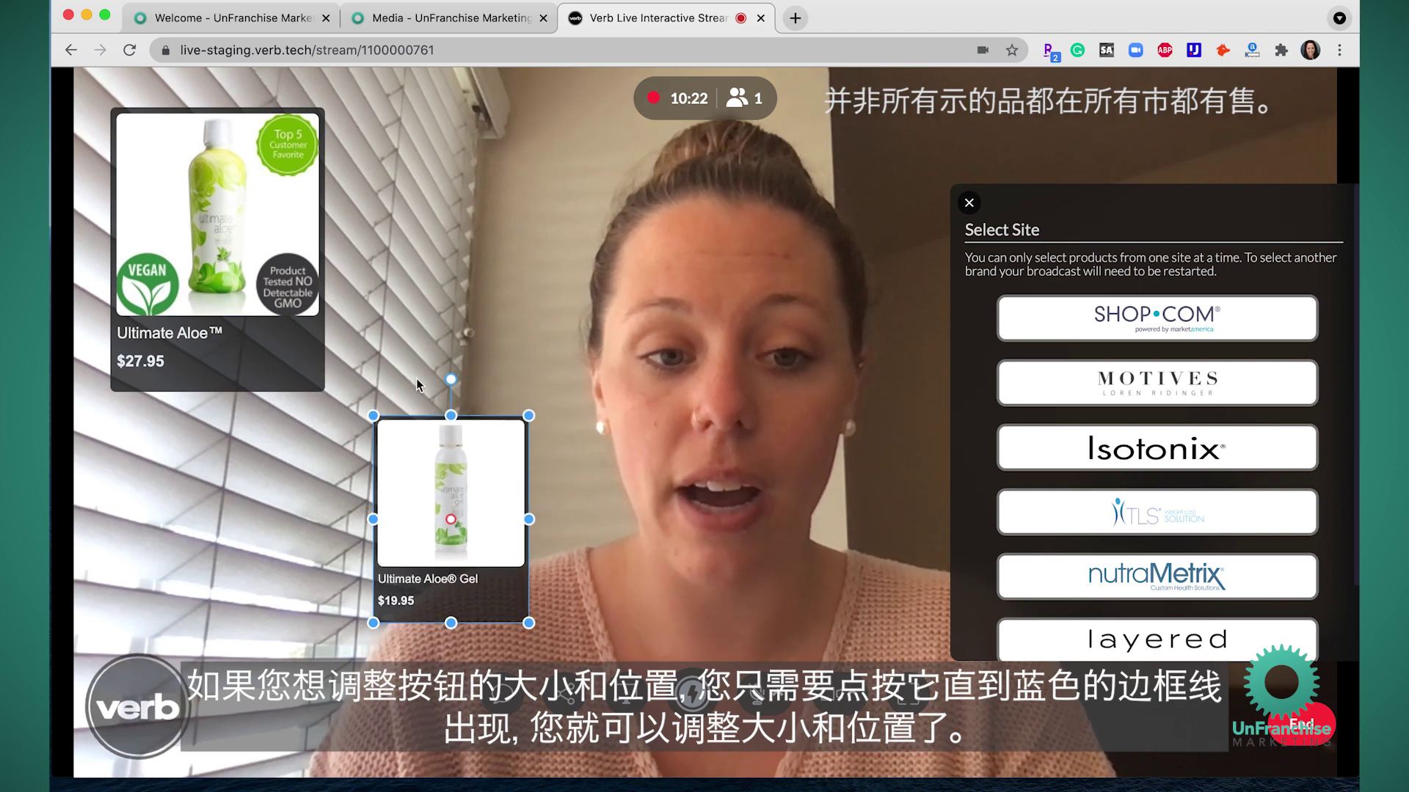
click(286, 303)
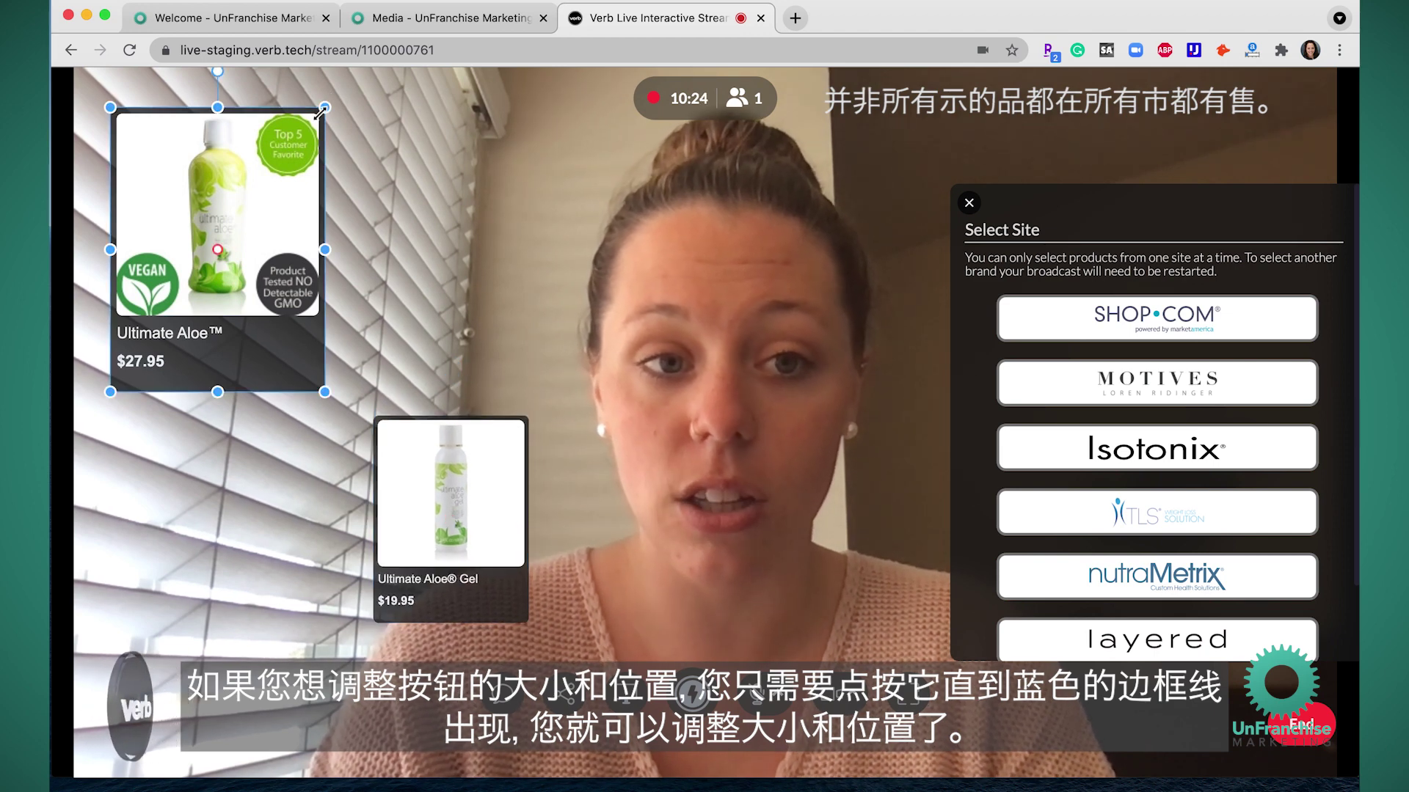
click(292, 150)
drag(292, 150, 220, 151)
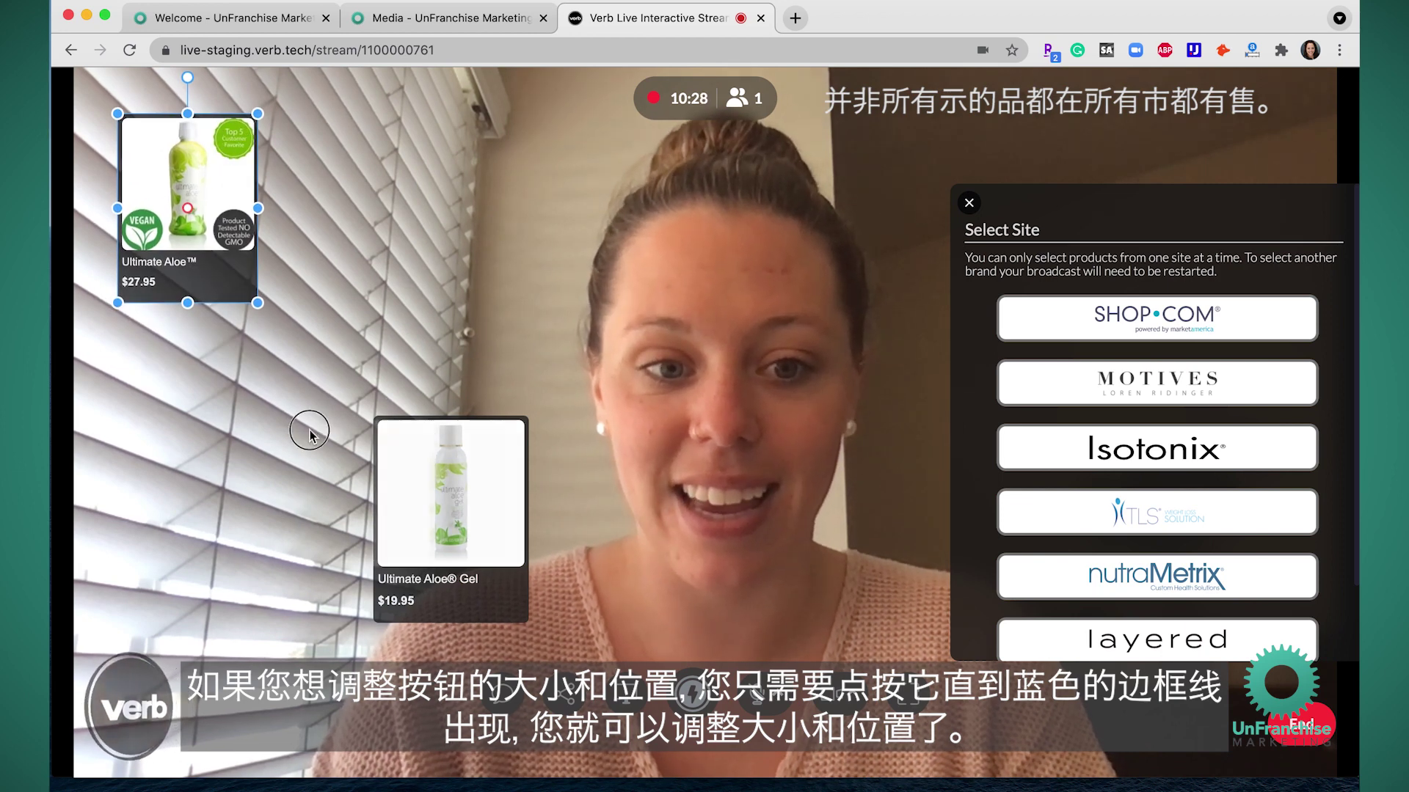
drag(418, 497, 173, 462)
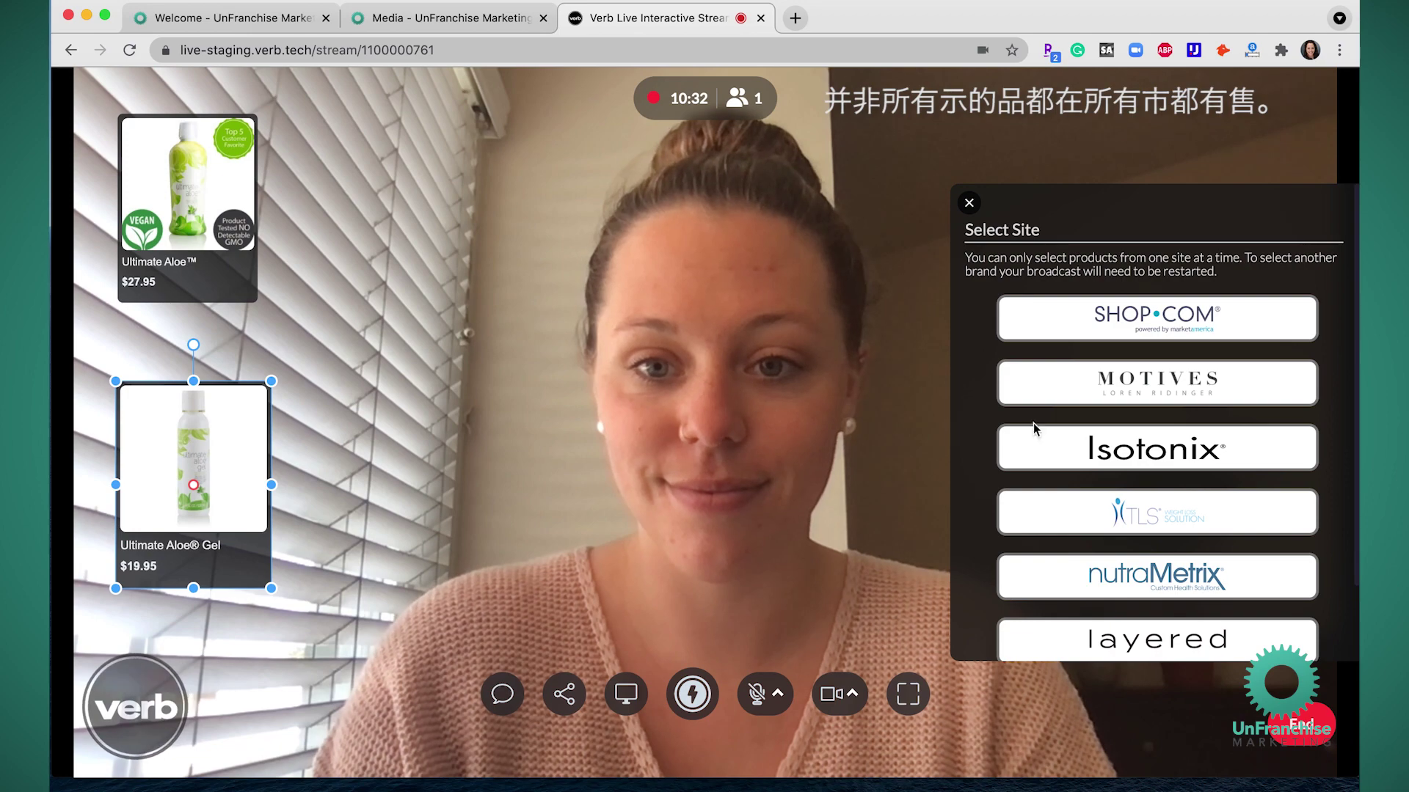
scroll(1033, 423, down, 3)
scroll(984, 201, up, 3)
click(971, 205)
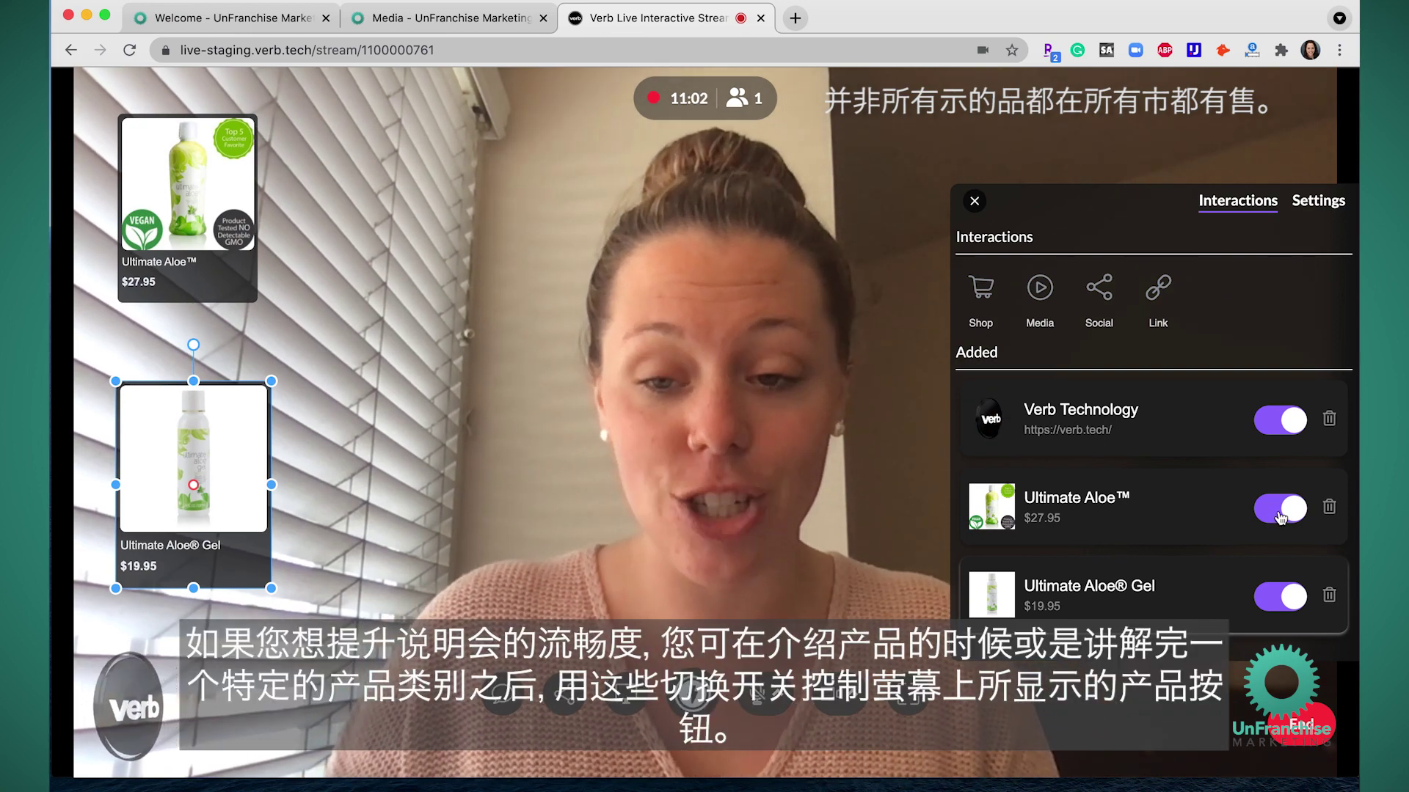
click(1281, 517)
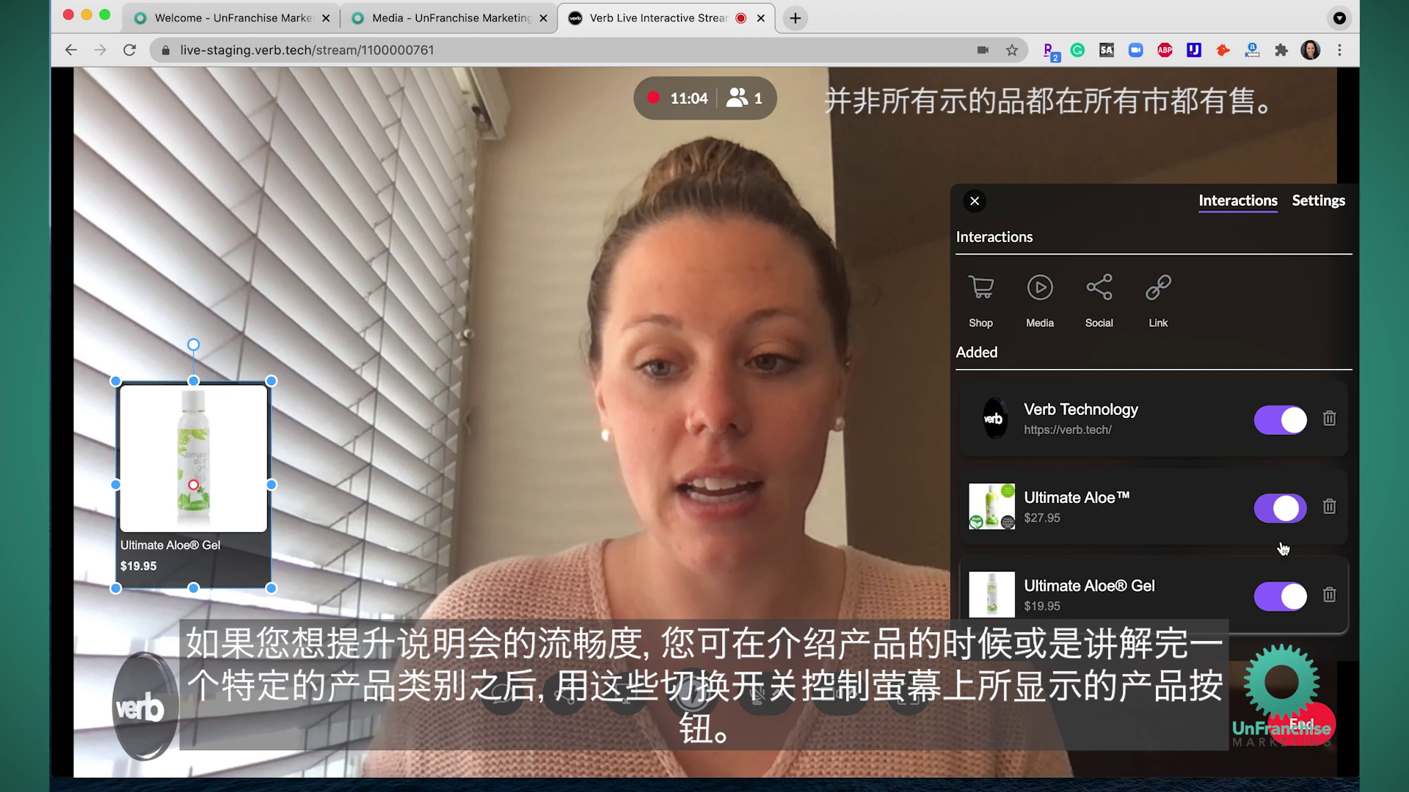
click(1270, 589)
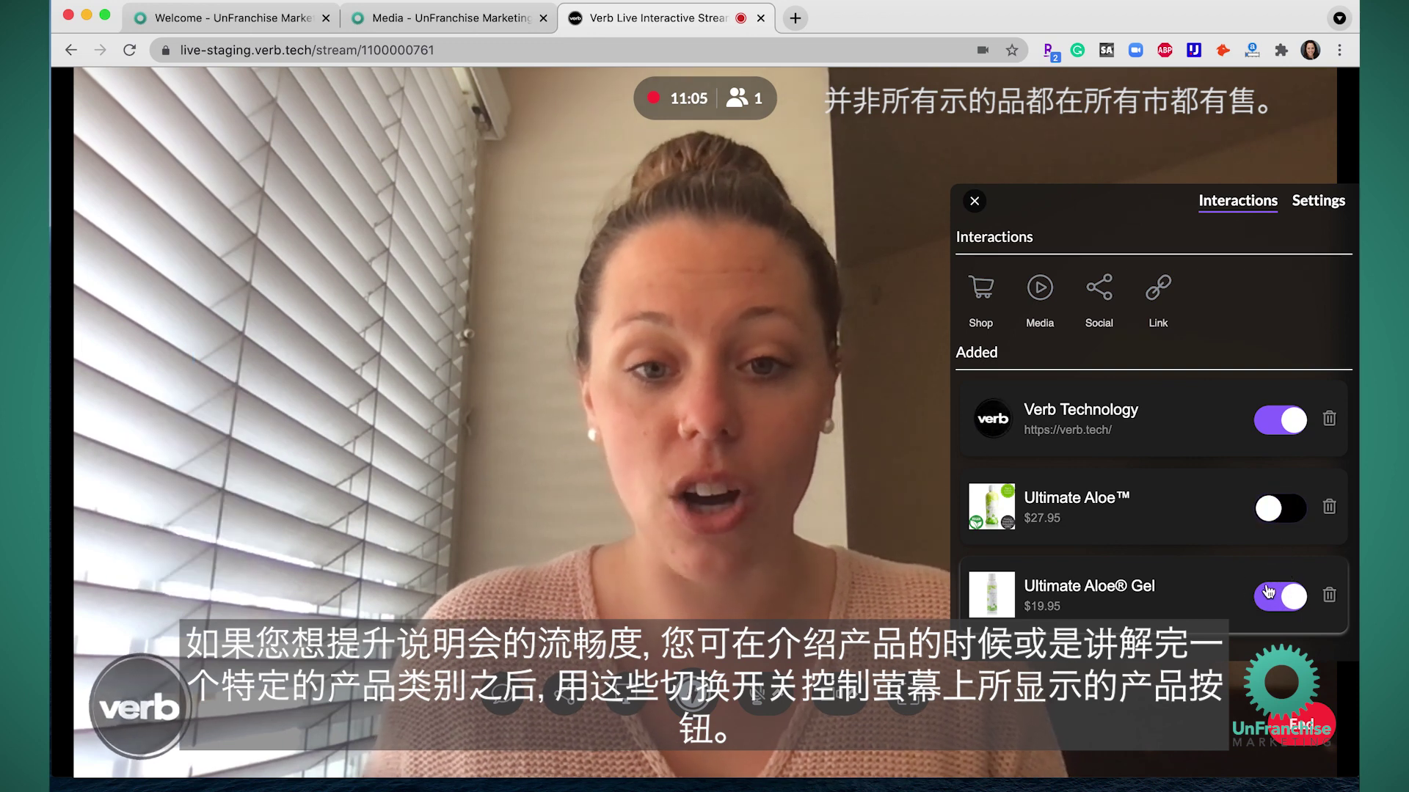
click(1289, 519)
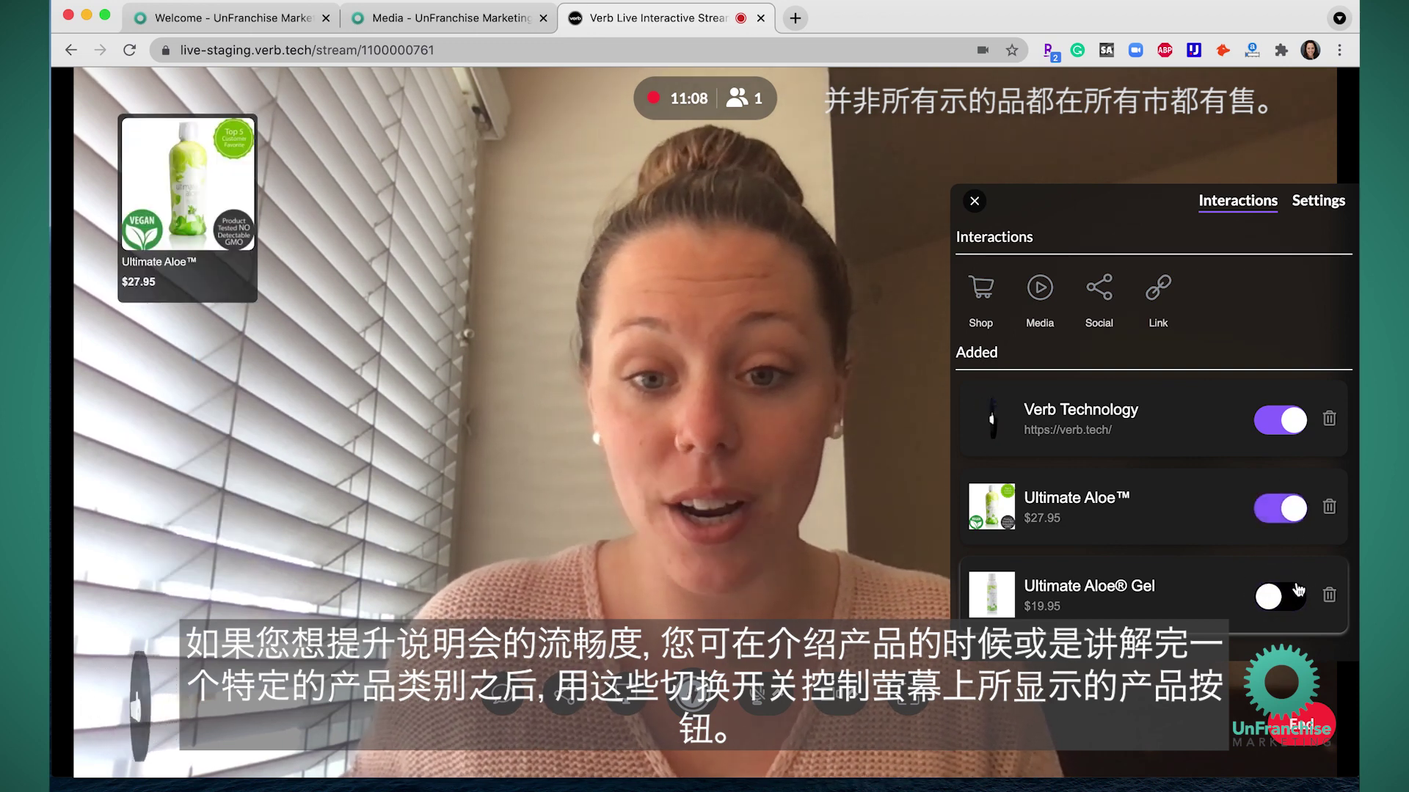
click(1289, 607)
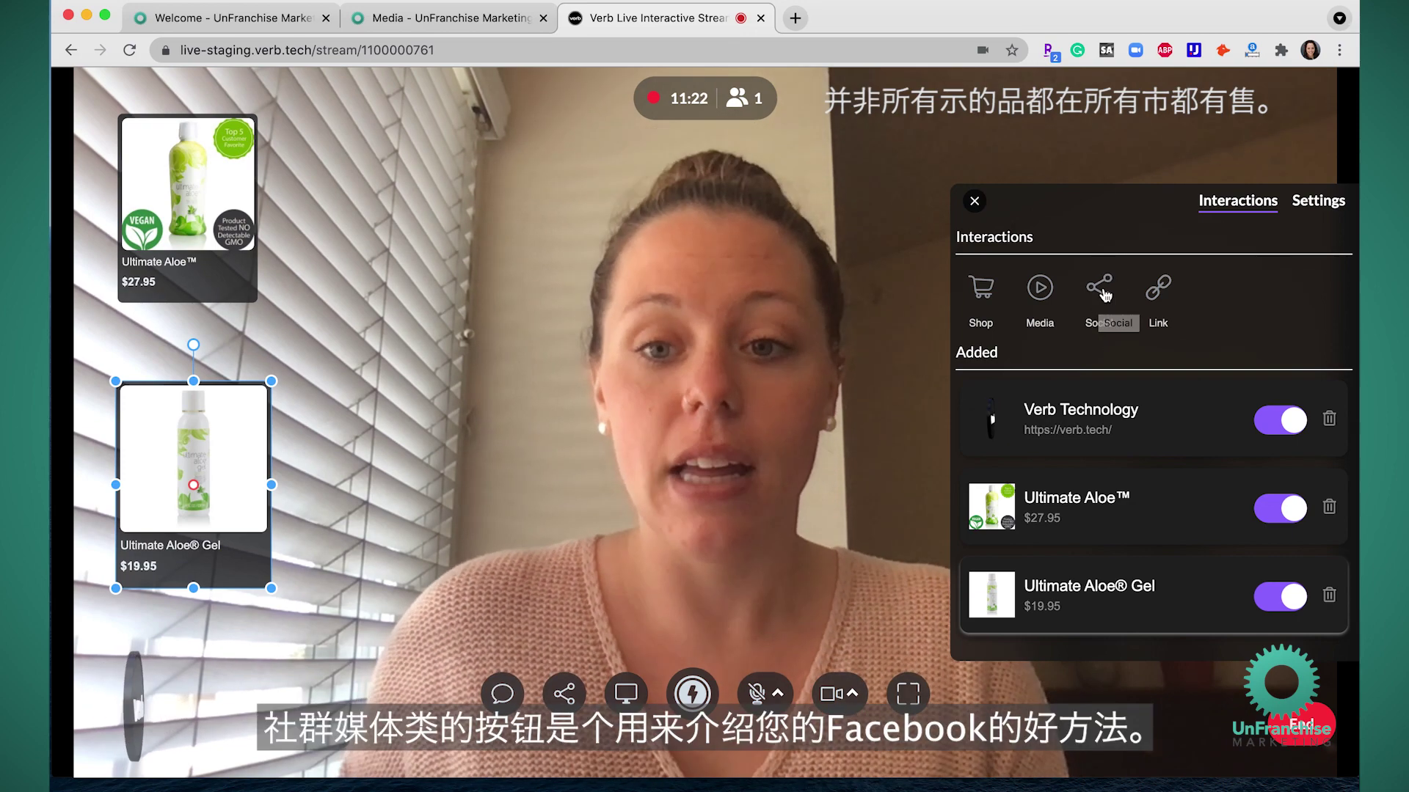
Step: Add a social button near the top of the stream titled 'Facebook' with URL facebook.com
click(1099, 302)
drag(655, 446, 386, 205)
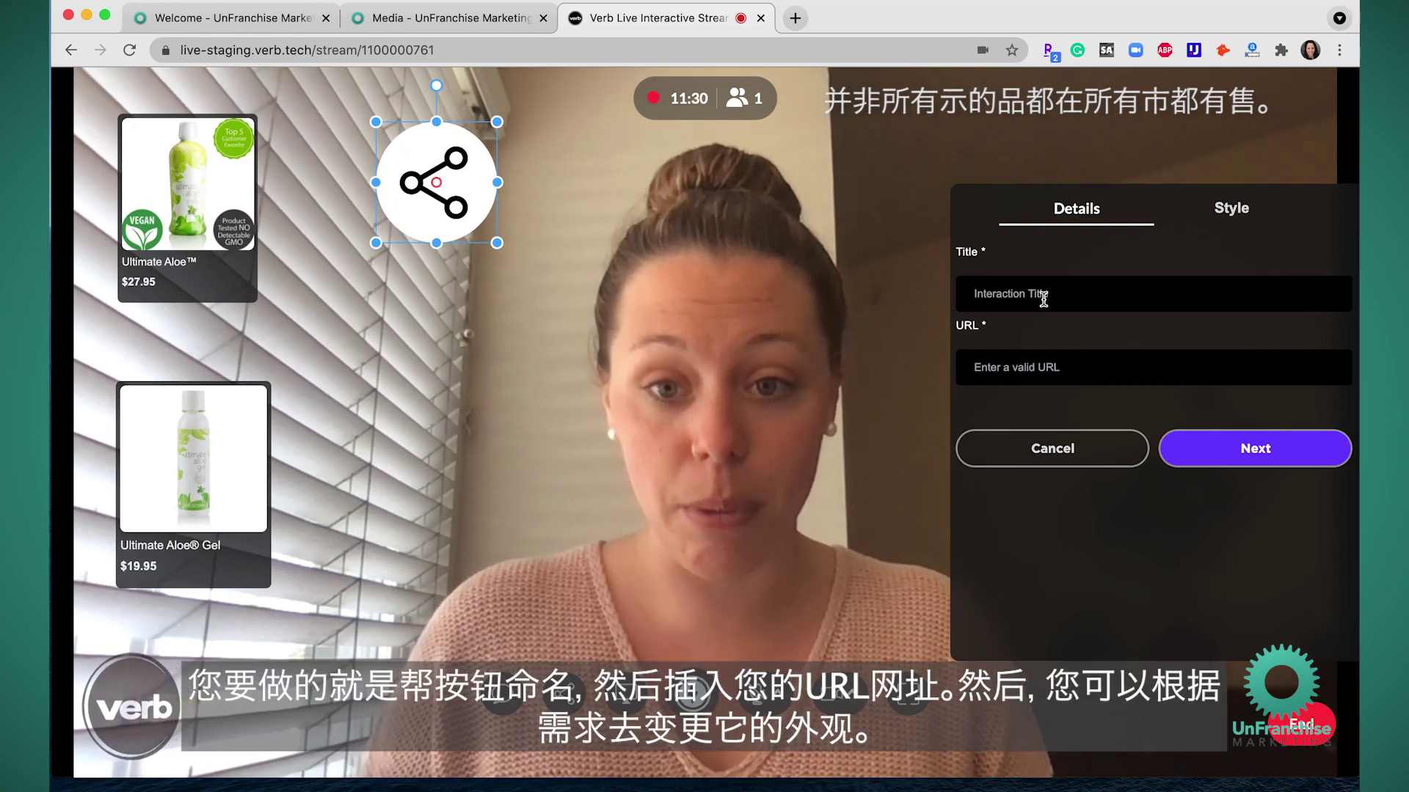
click(1044, 297)
text(Facebook)
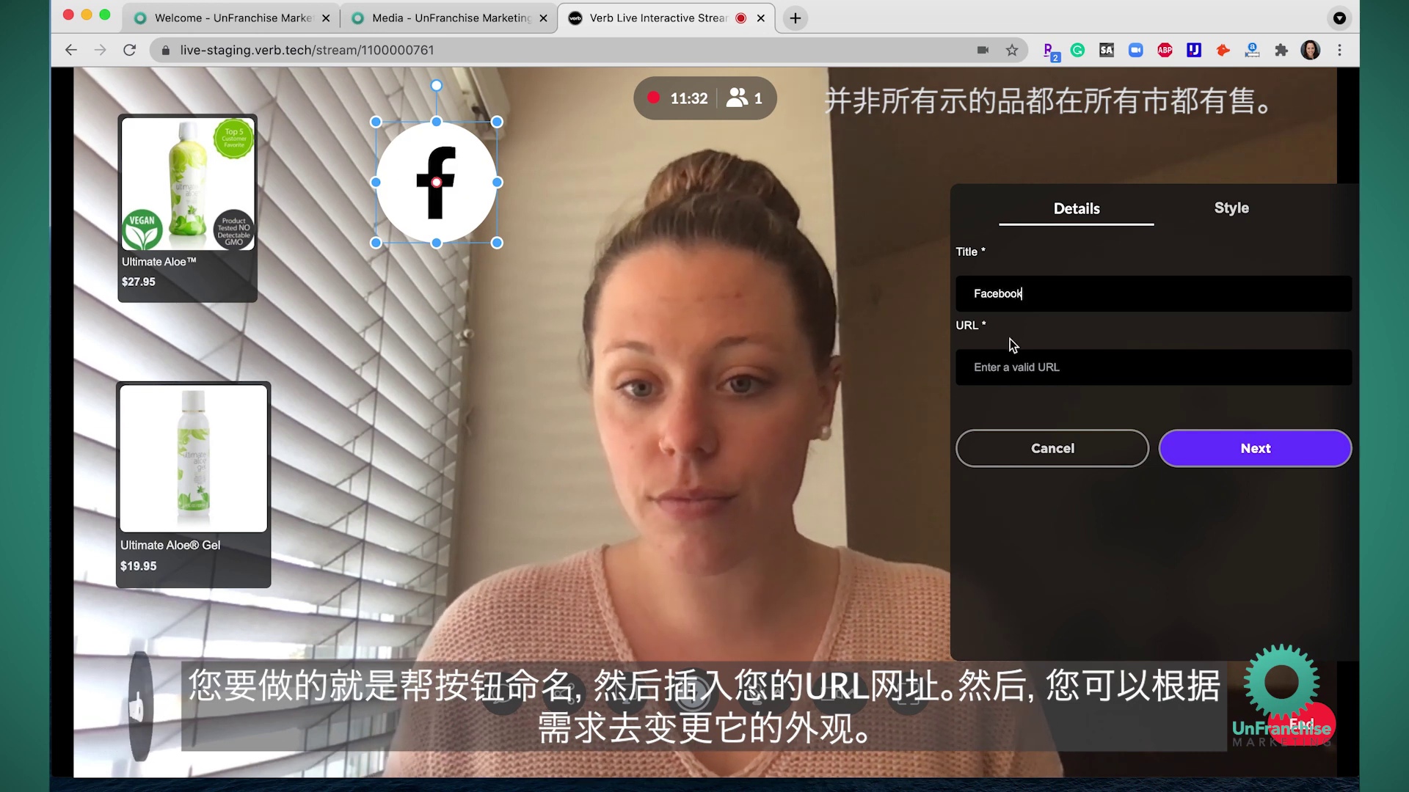
click(976, 367)
text(faceb)
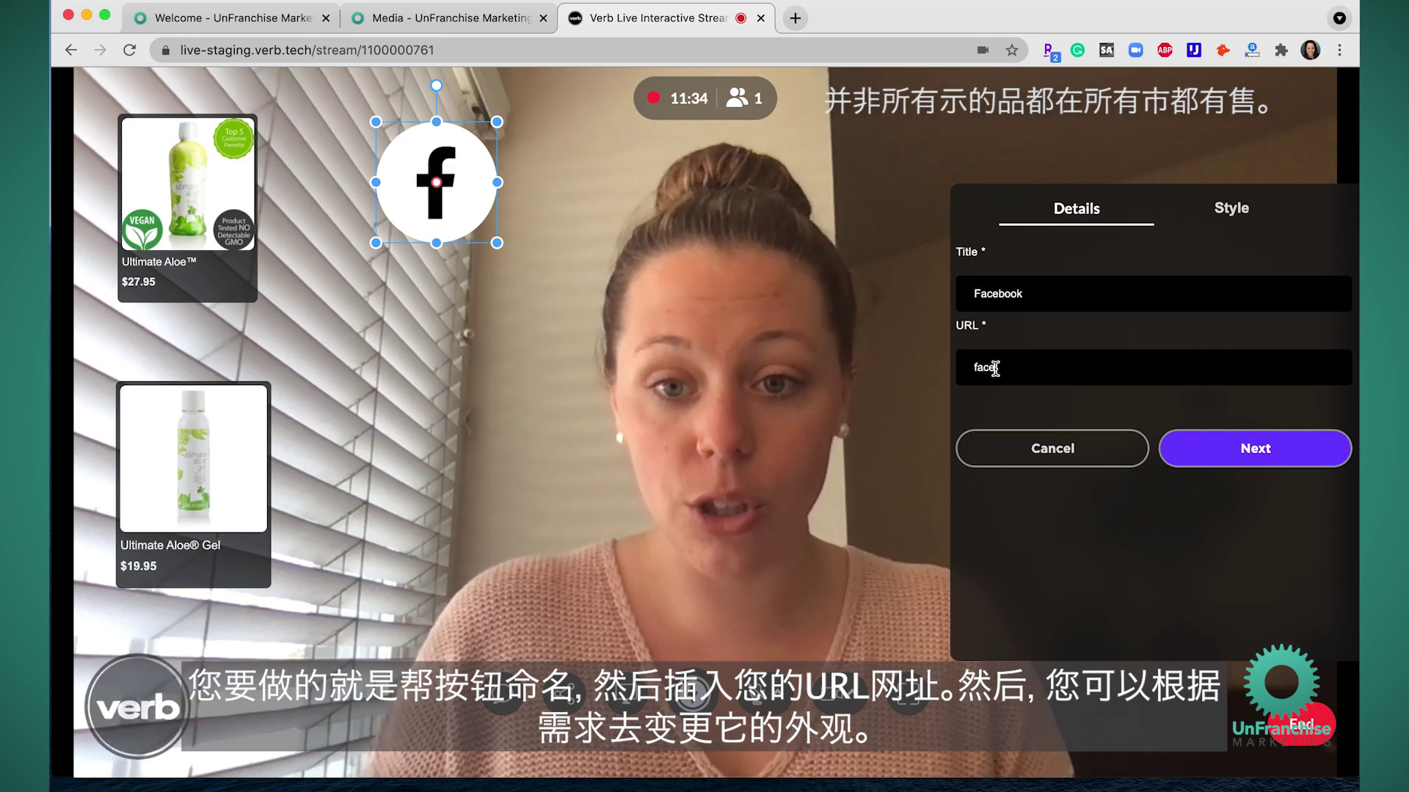
text(ook.com)
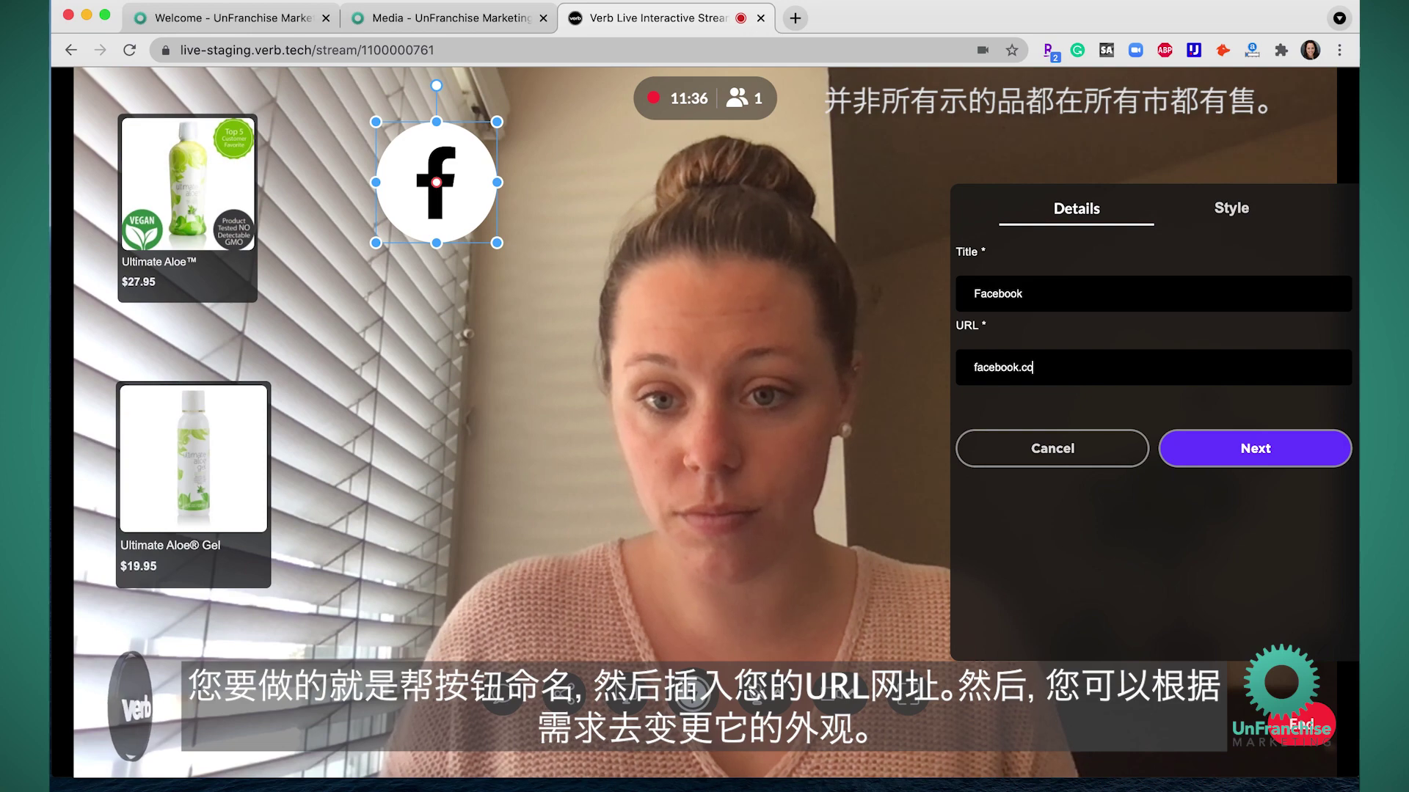
click(1214, 456)
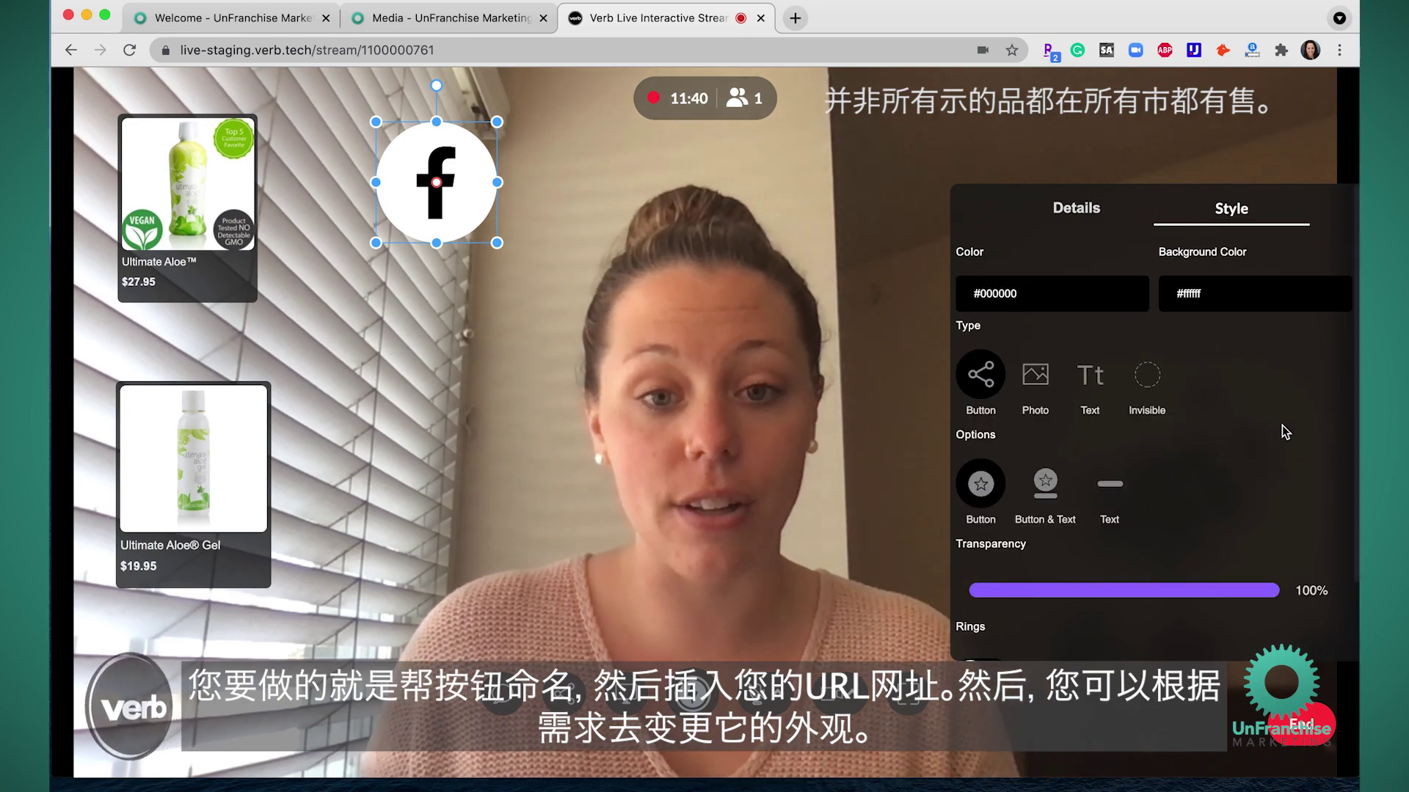
Step: Give the Facebook button 98% transparency and rings, and add it to the stream
click(1038, 396)
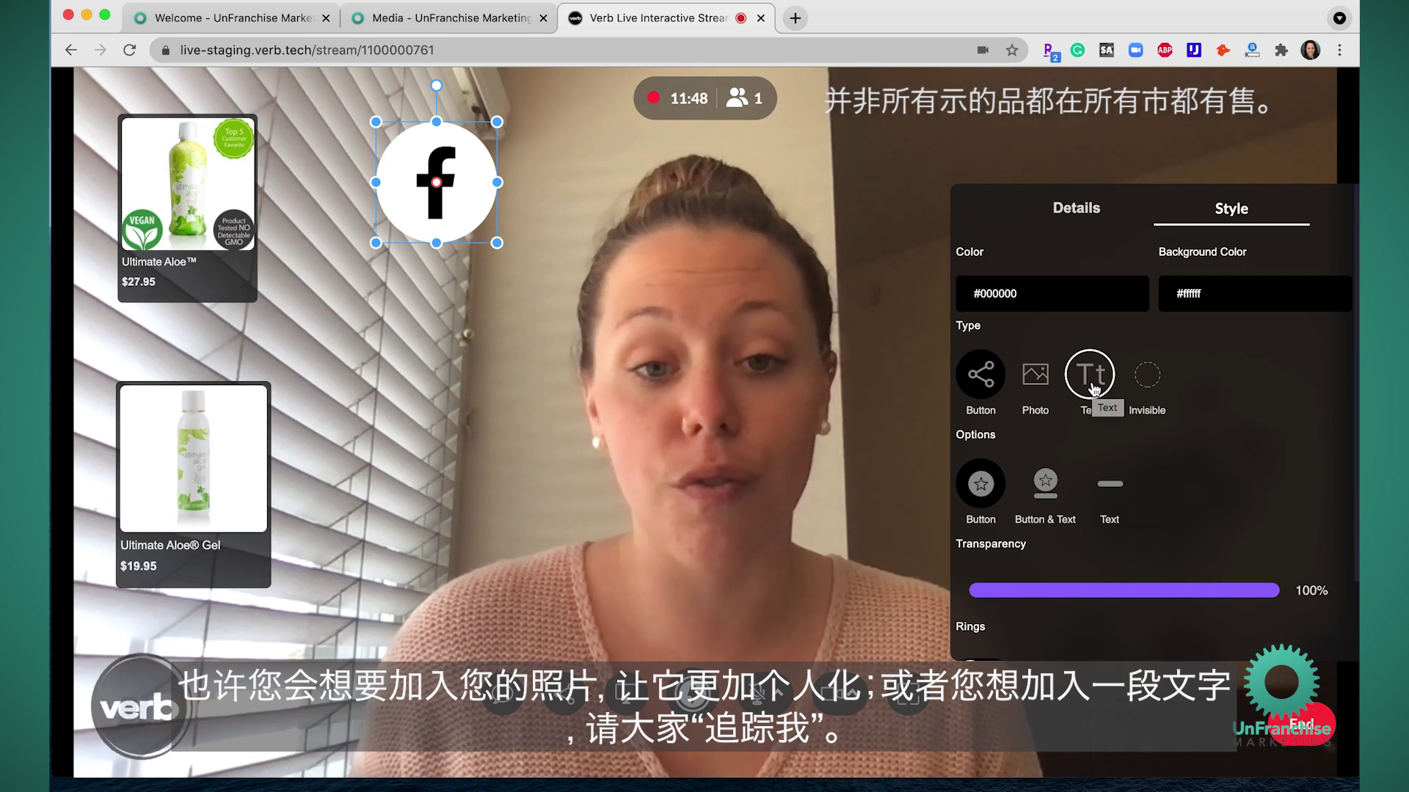
scroll(1178, 439, down, 2)
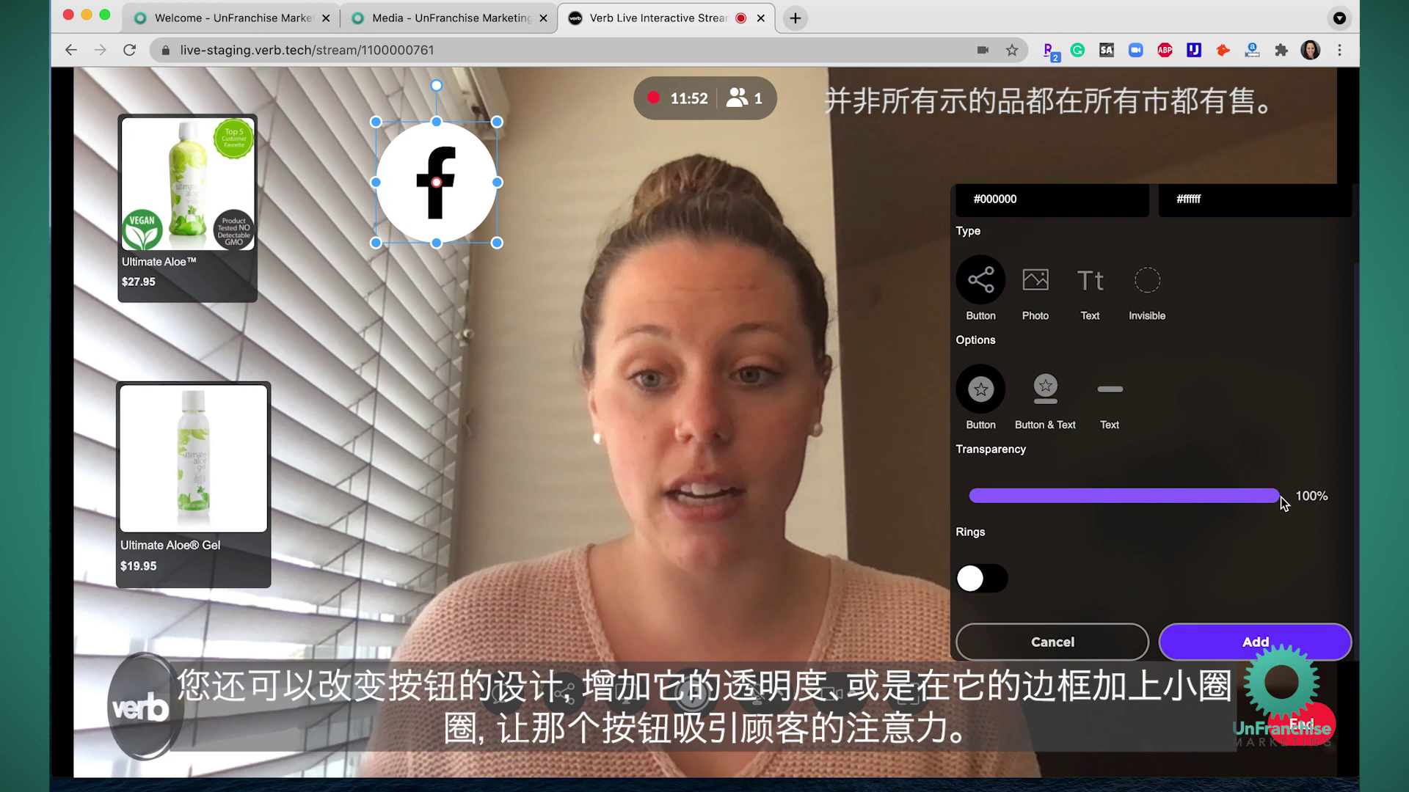
drag(1273, 504, 1070, 503)
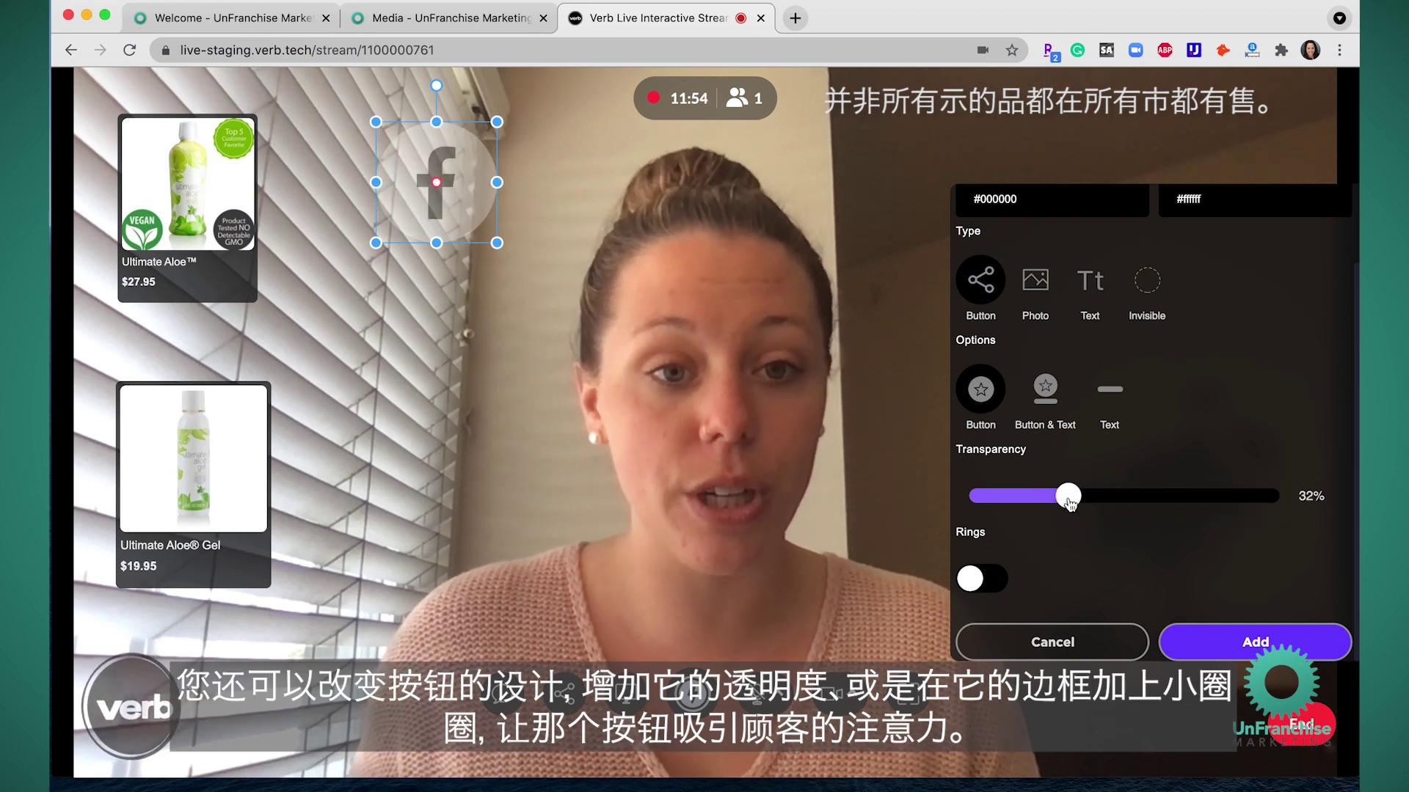
drag(1157, 494, 1269, 496)
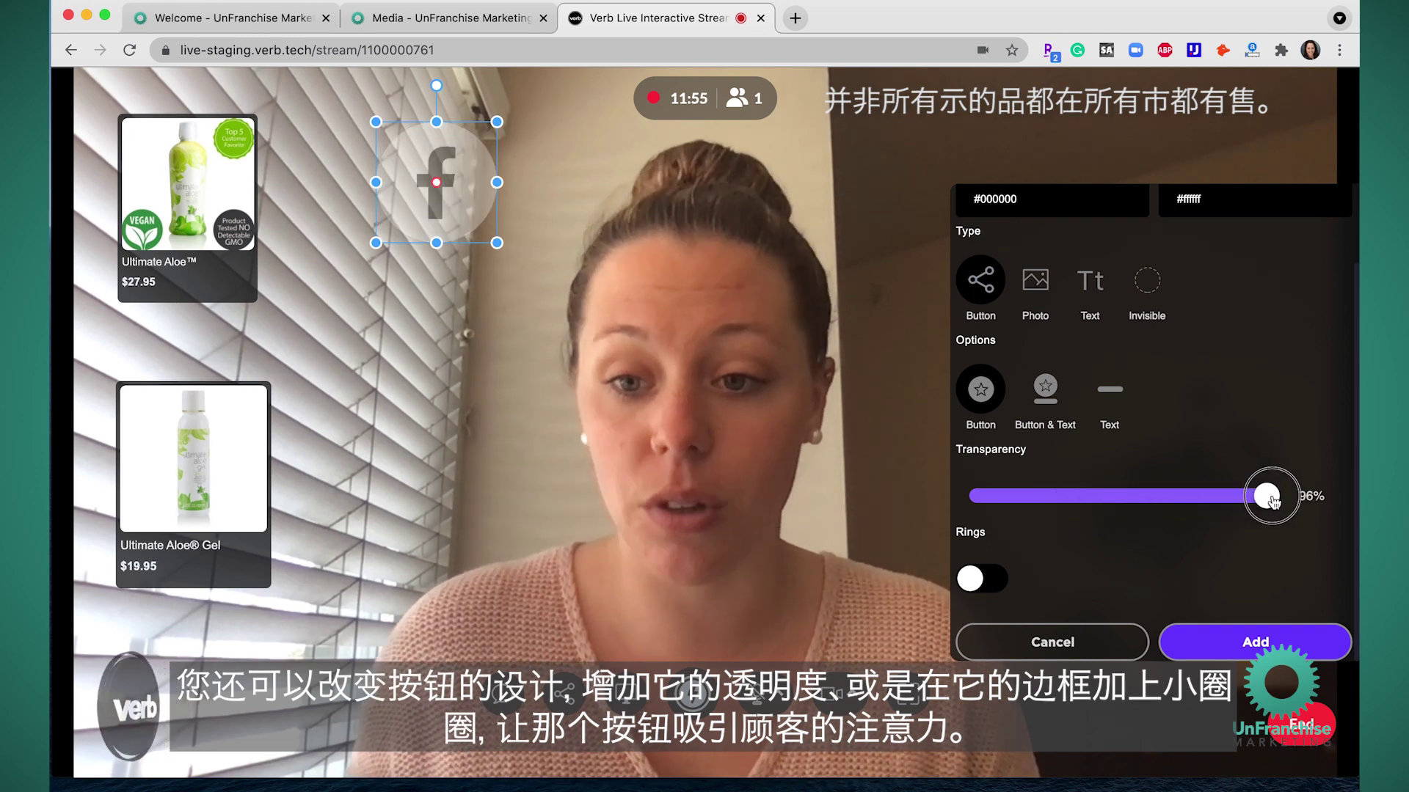
click(984, 581)
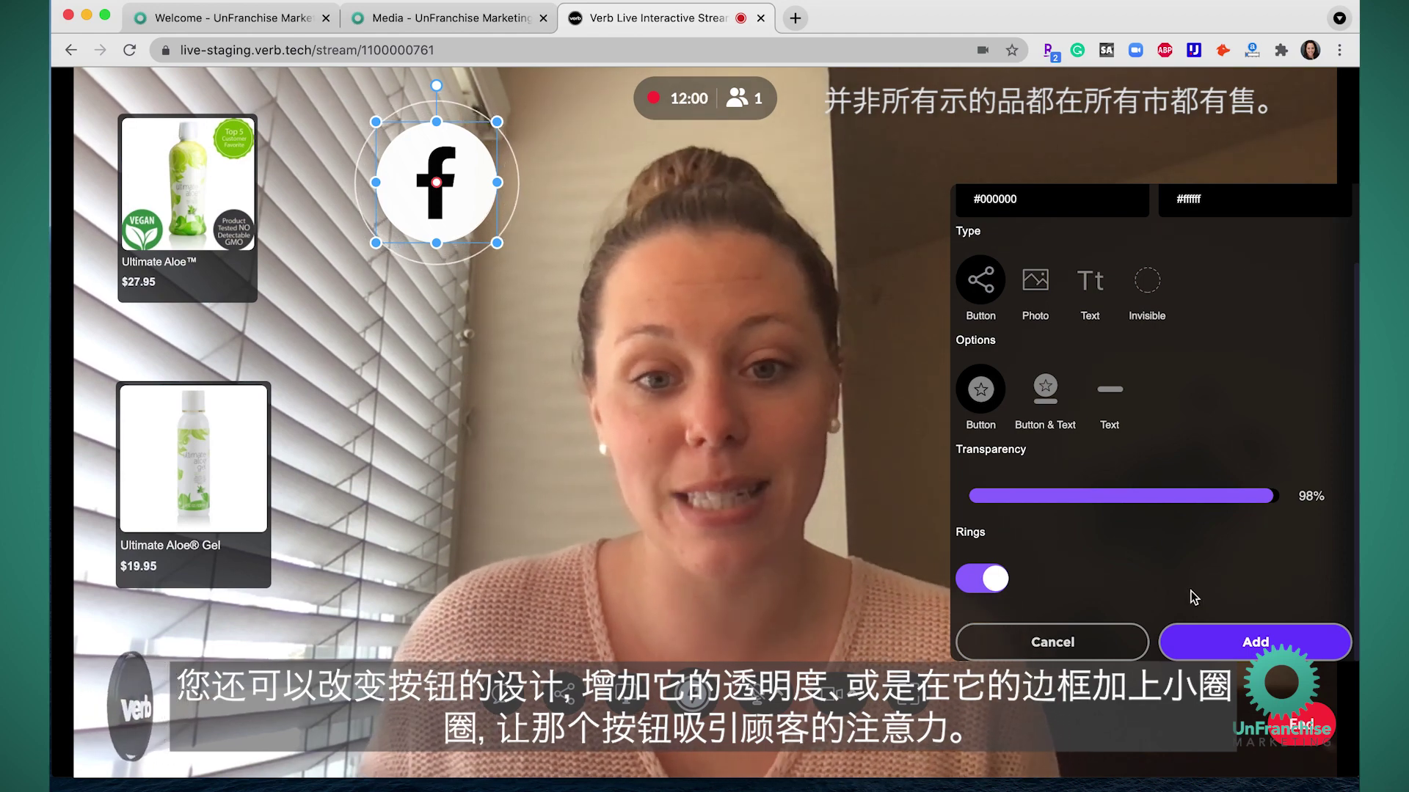
click(1255, 643)
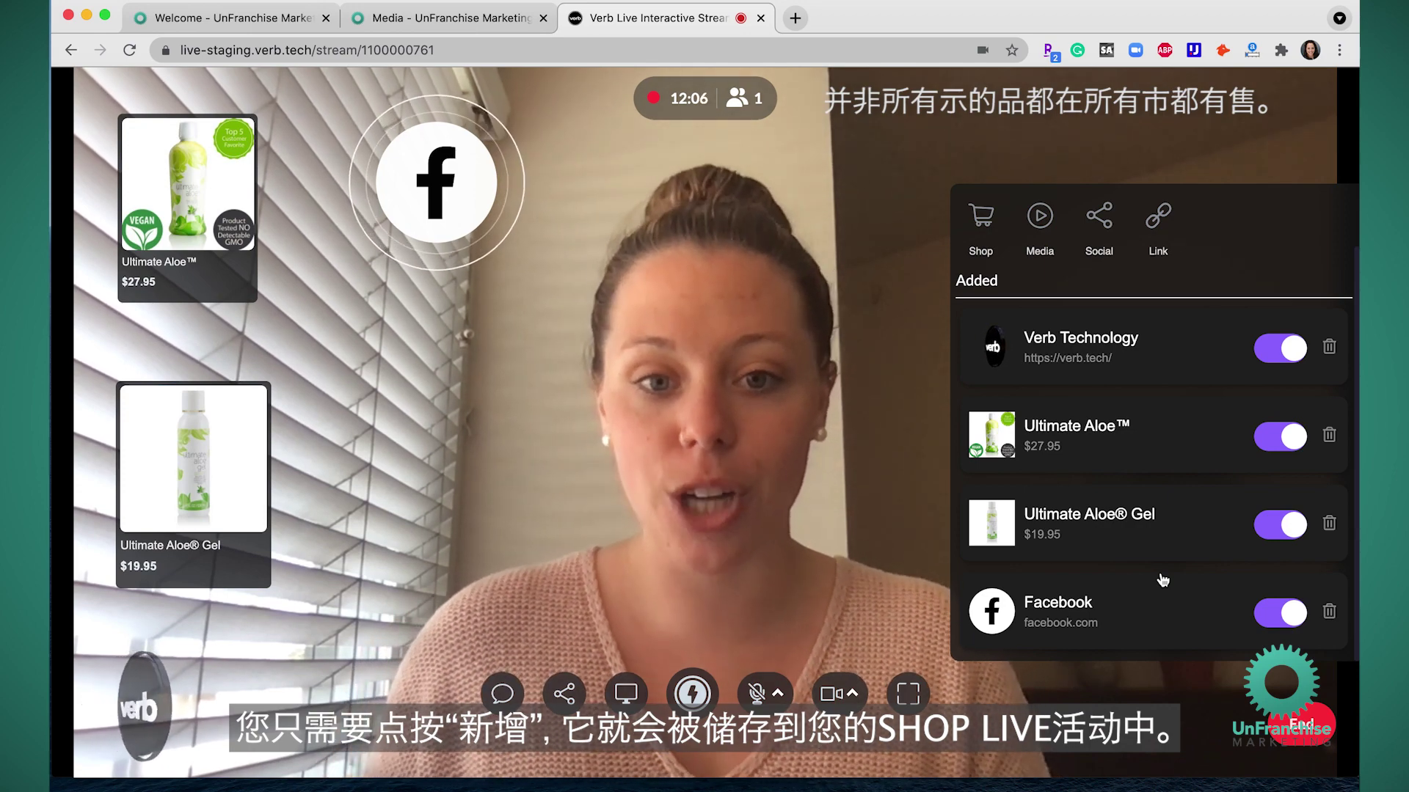
scroll(1163, 581, up, 1)
scroll(1163, 581, up, 3)
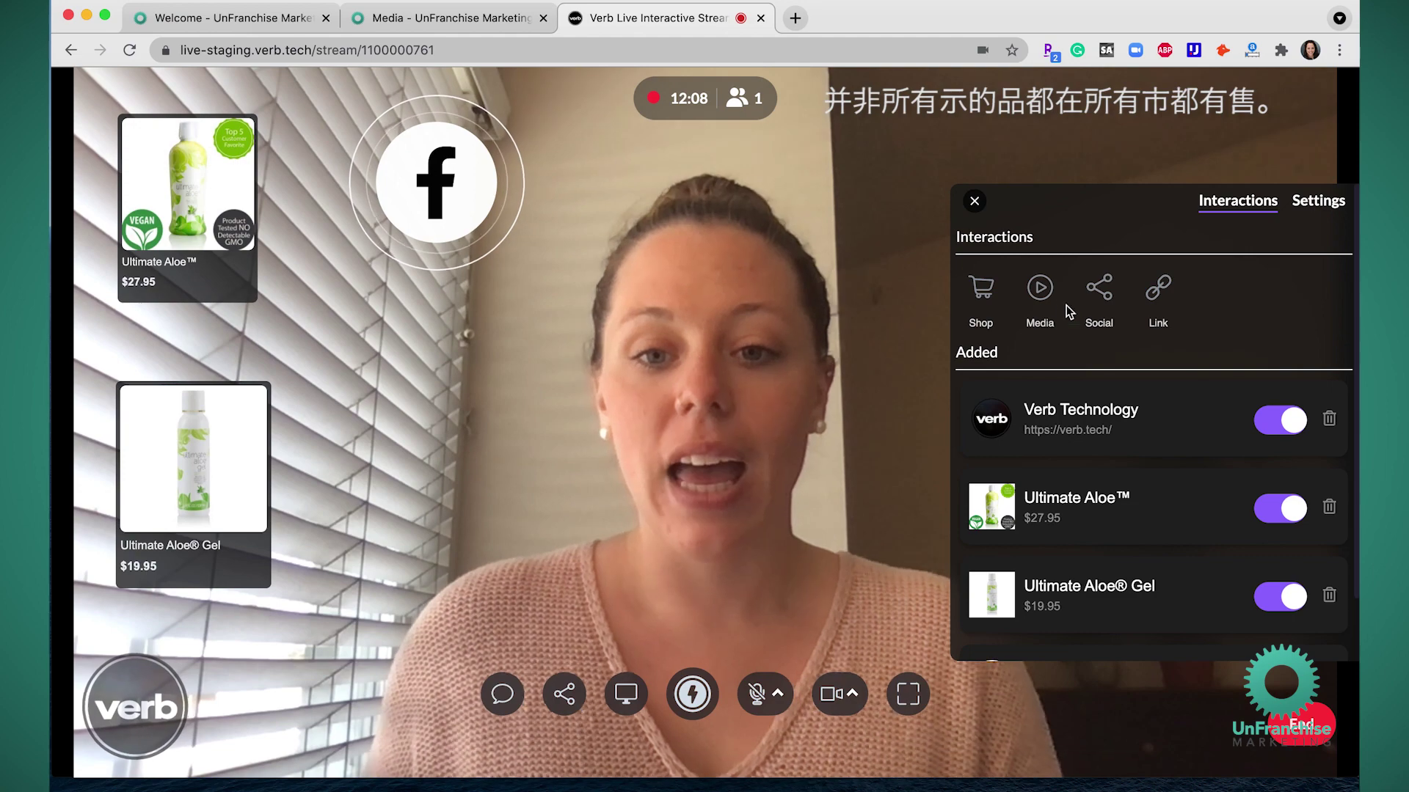